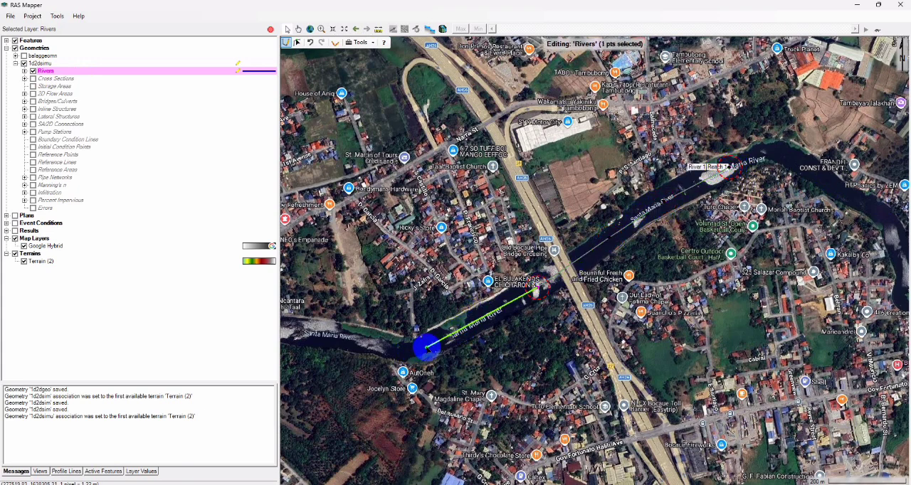
- Finish the Santa Maria River centerline at its downstream end with the names River 1 and Reach 1, and expand the Rivers layer
double_click(427, 347)
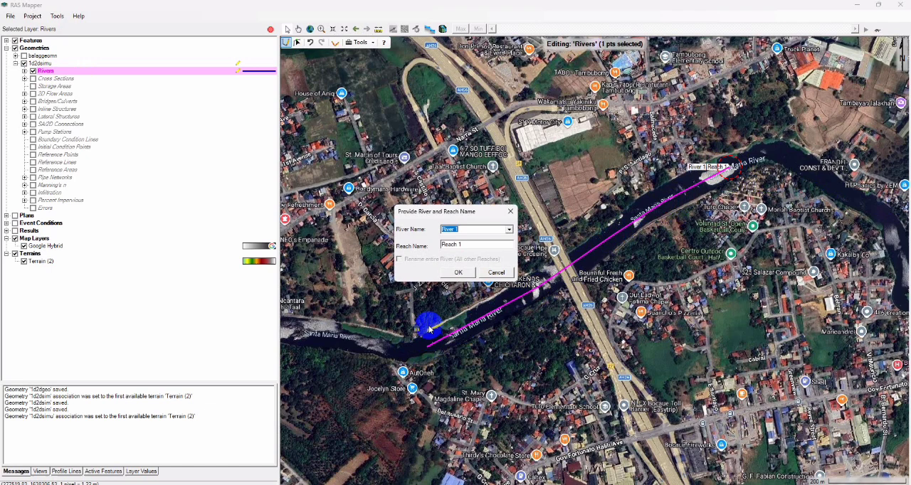
left_click(458, 271)
left_click(24, 70)
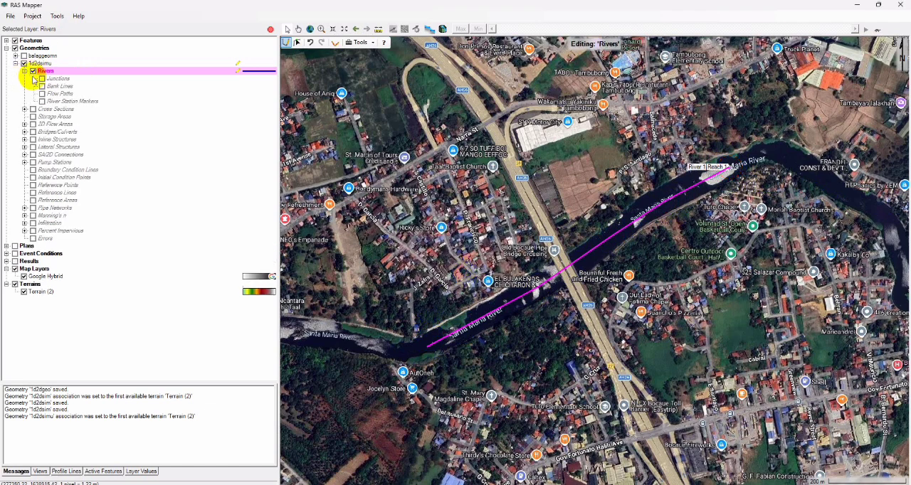
left_click(731, 167)
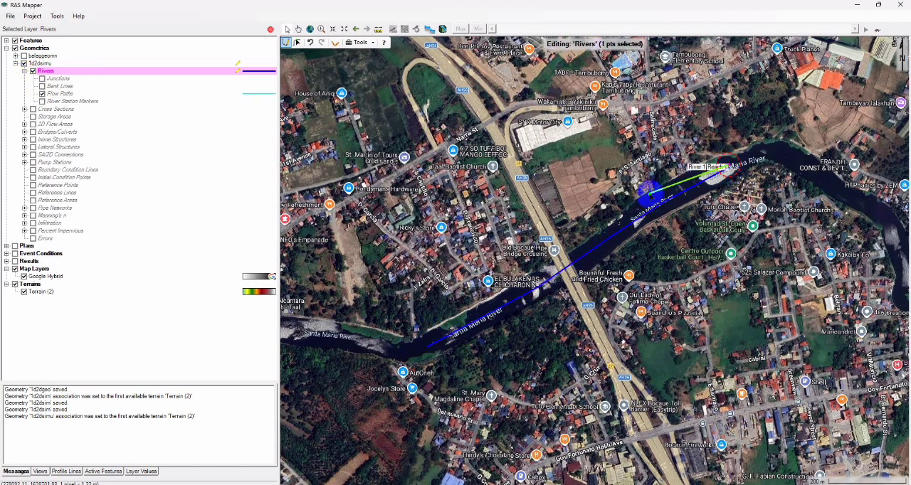
left_click(533, 287)
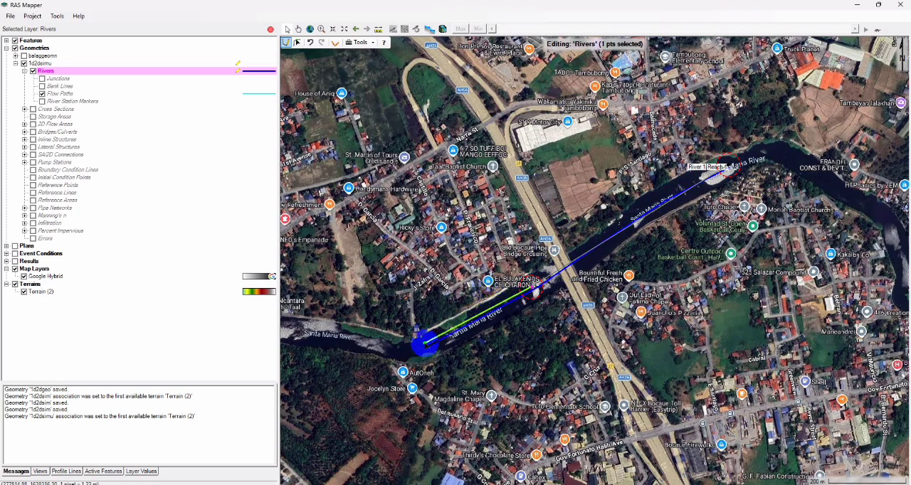
double_click(425, 345)
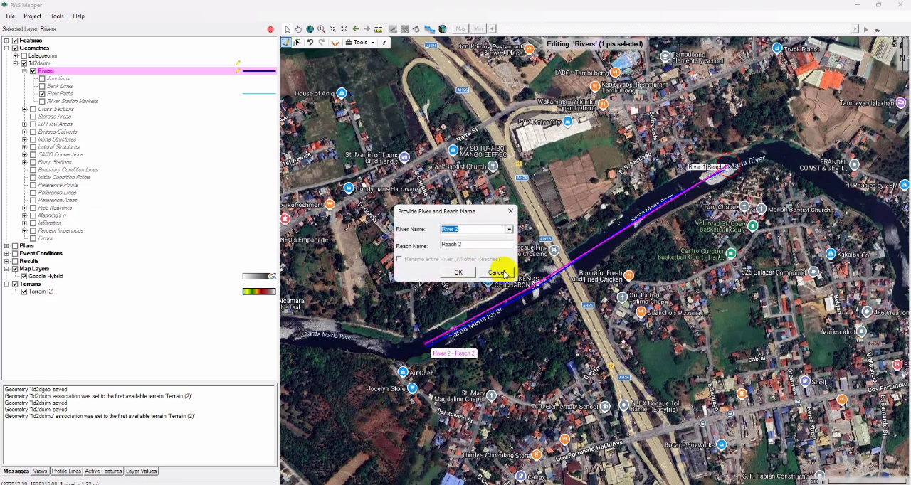
left_click(500, 272)
- Draw two flow paths along the Santa Maria River from upstream to downstream, one on each side of the river centerline
left_click(61, 93)
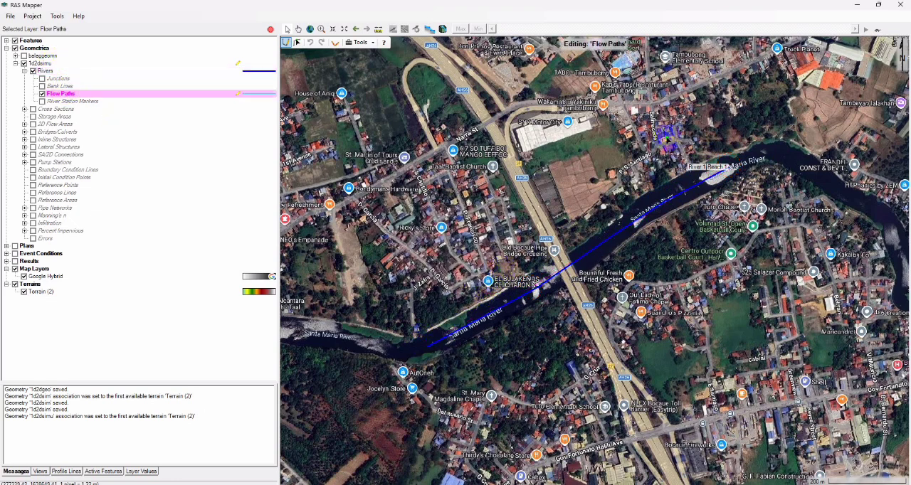
left_click(619, 229)
left_click(621, 226)
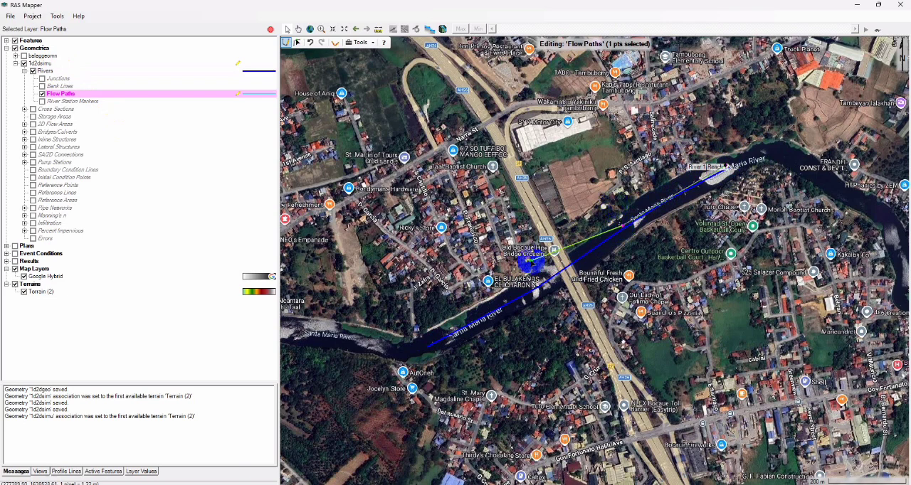
left_click(543, 282)
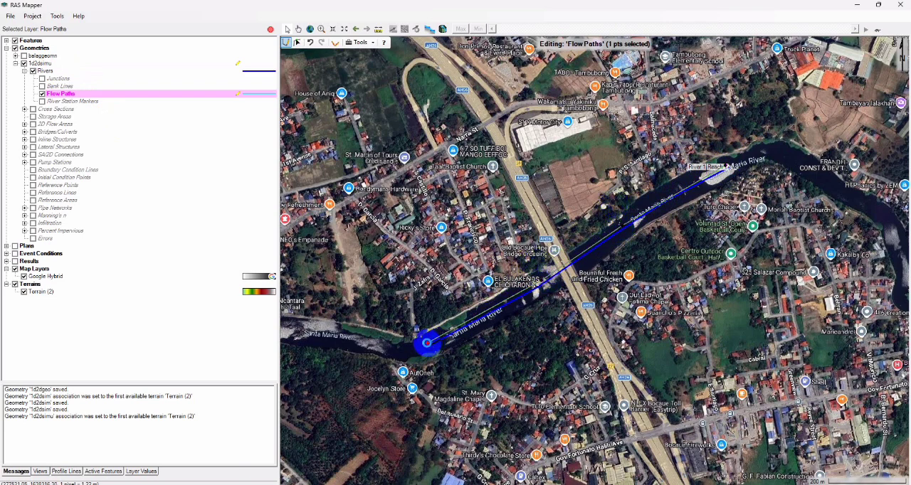
double_click(427, 344)
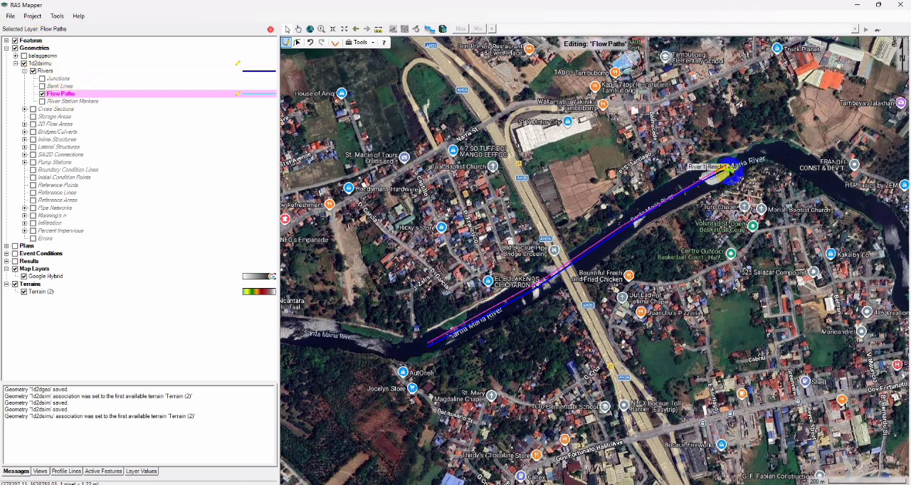
left_click(726, 171)
left_click(537, 294)
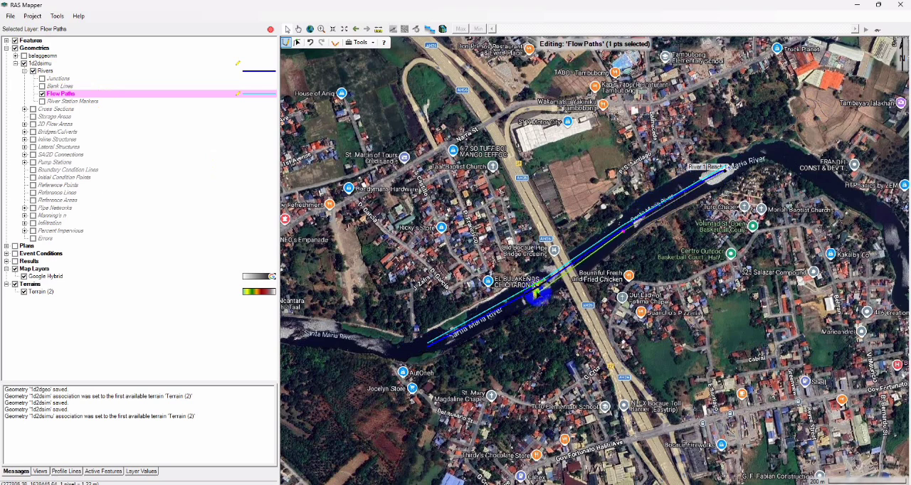
double_click(428, 346)
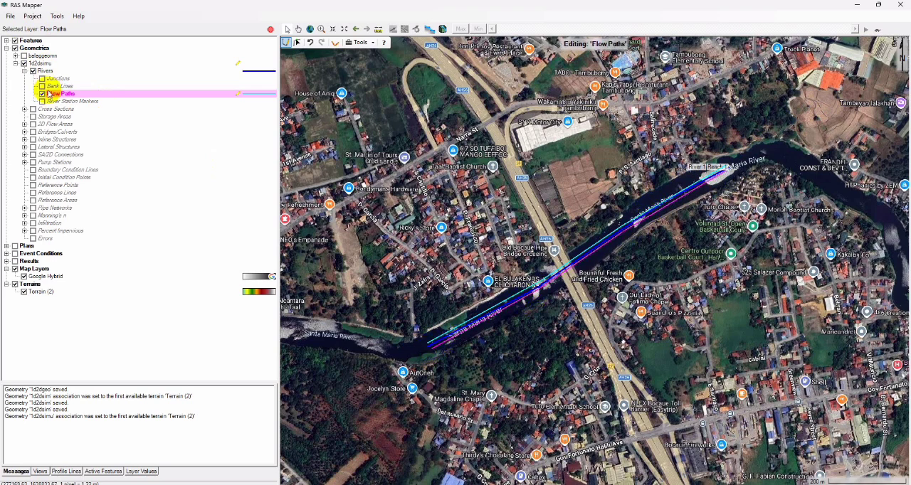
- Draw the bank lines from upstream to downstream along the northern and southern banks of the river reach
left_click(55, 86)
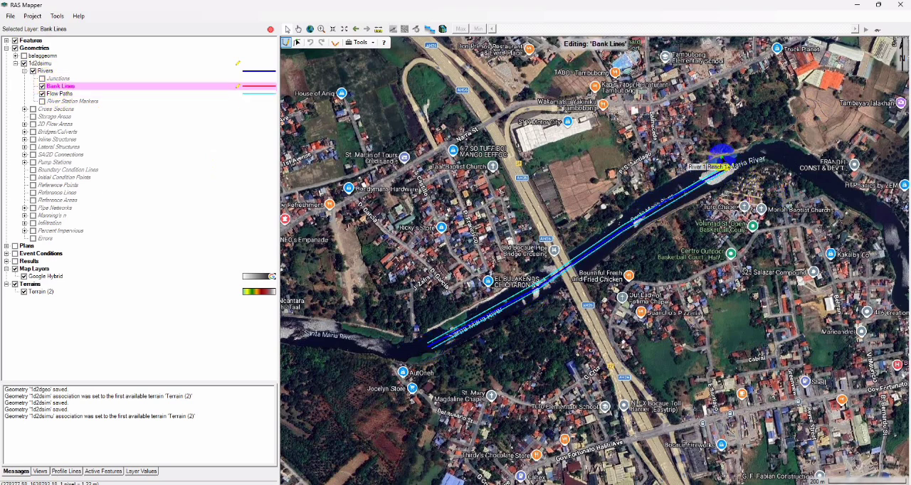
left_click(725, 165)
left_click(621, 212)
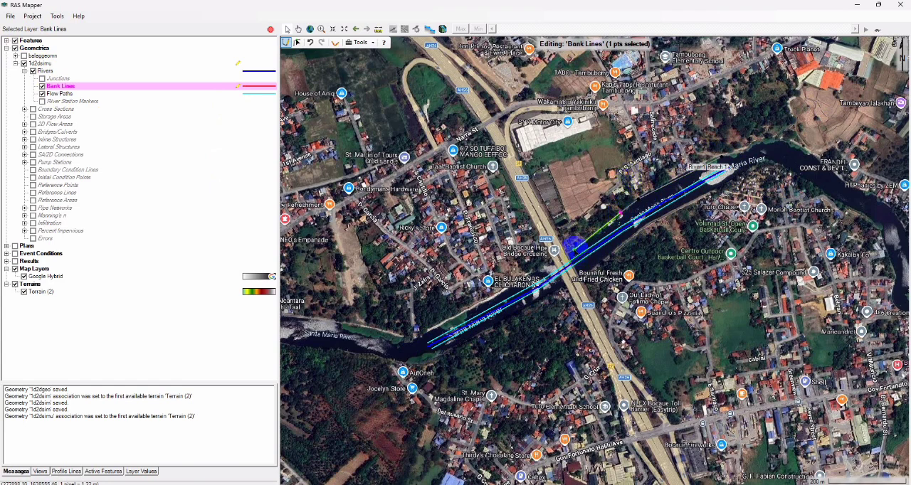
left_click(582, 242)
double_click(429, 330)
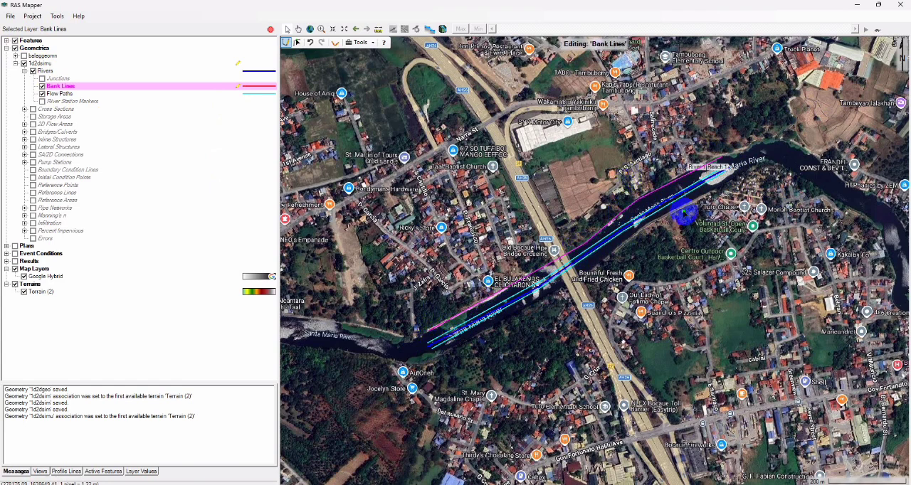
left_click(736, 176)
left_click(650, 223)
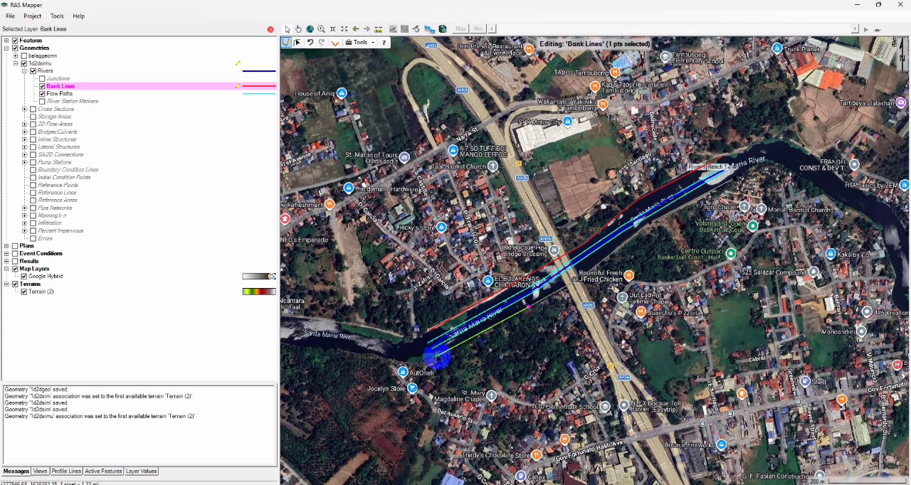
double_click(434, 354)
- Draw three cross sections from the north bank to the south bank, between the reach's upstream end and the expressway bridge
left_click(24, 70)
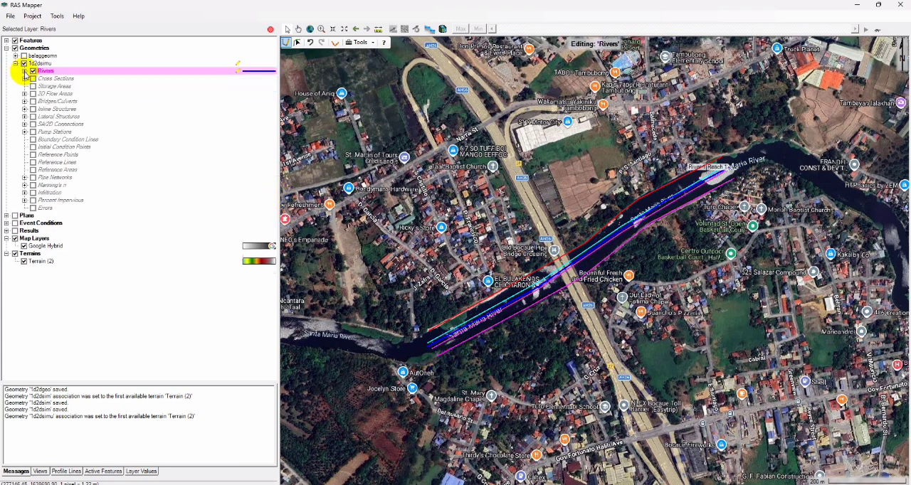
left_click(50, 78)
left_click(701, 145)
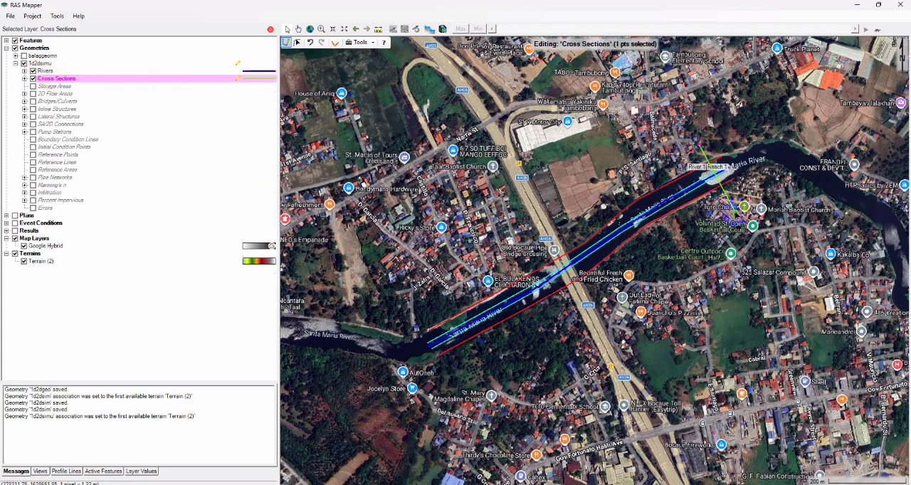
double_click(726, 191)
left_click(626, 175)
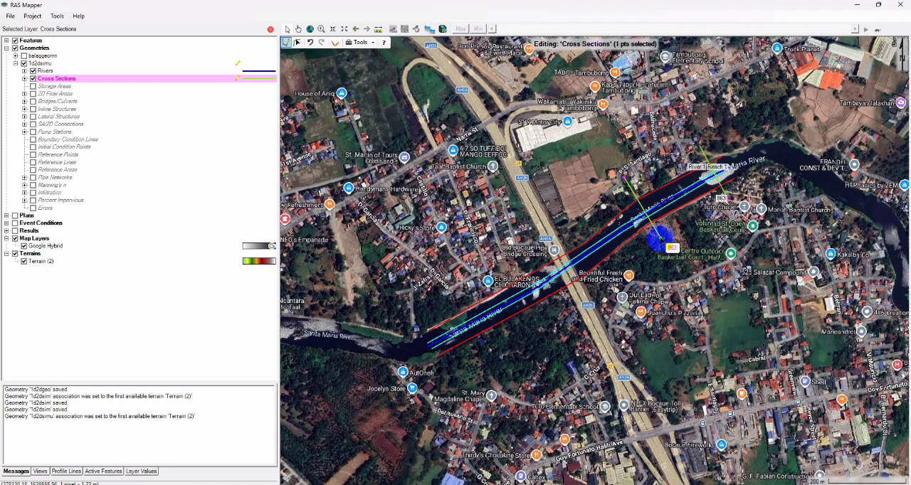
double_click(662, 242)
left_click(576, 229)
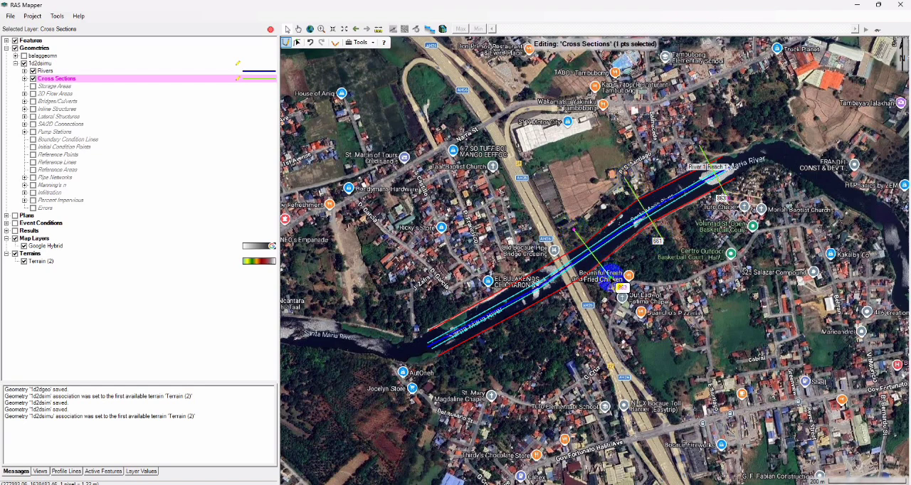
double_click(604, 274)
- Draw two more cross sections downstream of the expressway bridge, the last one at the reach's downstream end
left_click(517, 268)
double_click(533, 317)
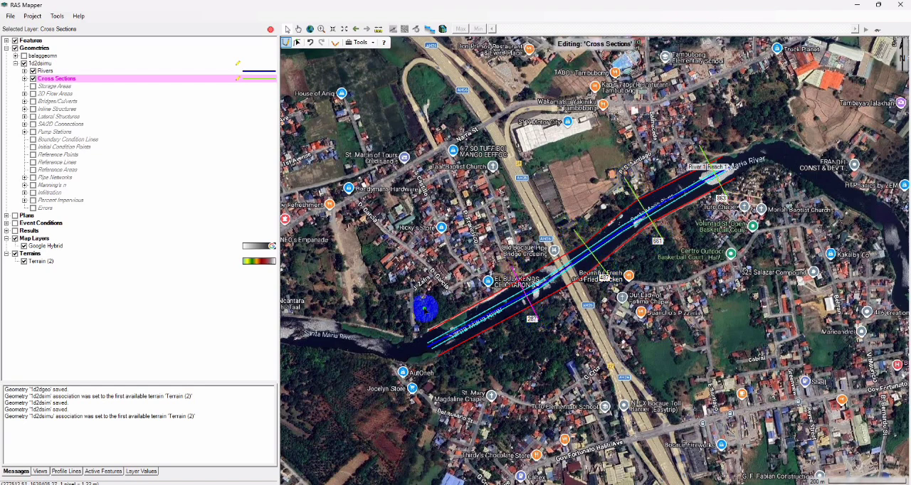
left_click(427, 312)
key("Escape")
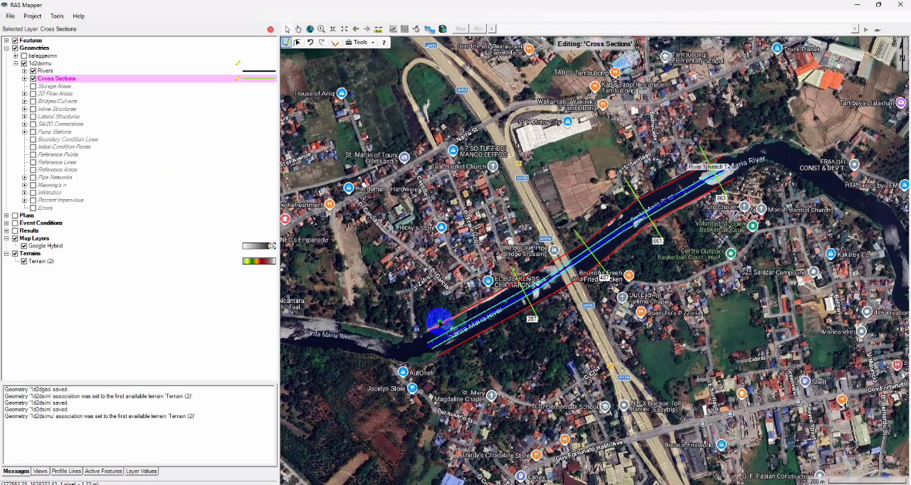
left_click(427, 311)
double_click(455, 363)
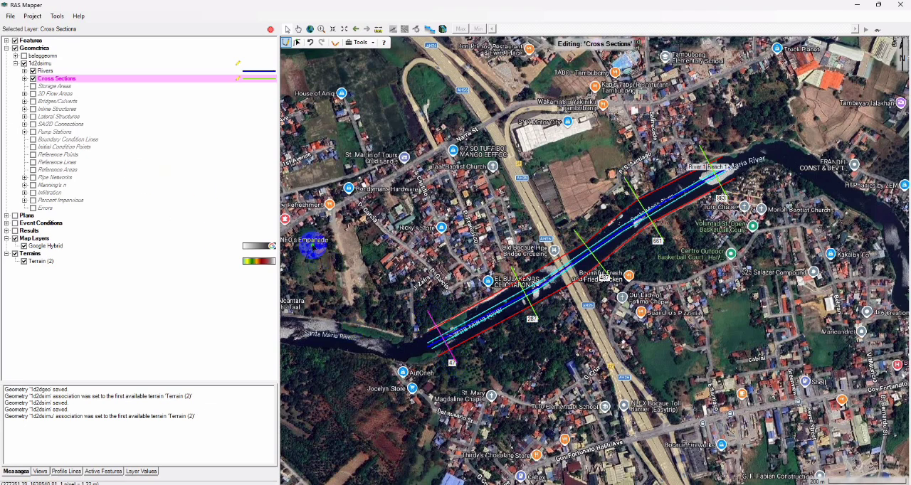
- Draw a 2D flow area perimeter north of the river along the cross section ends and generate its computation points at 100 m spacing
left_click(32, 93)
left_click(24, 93)
left_click(60, 101)
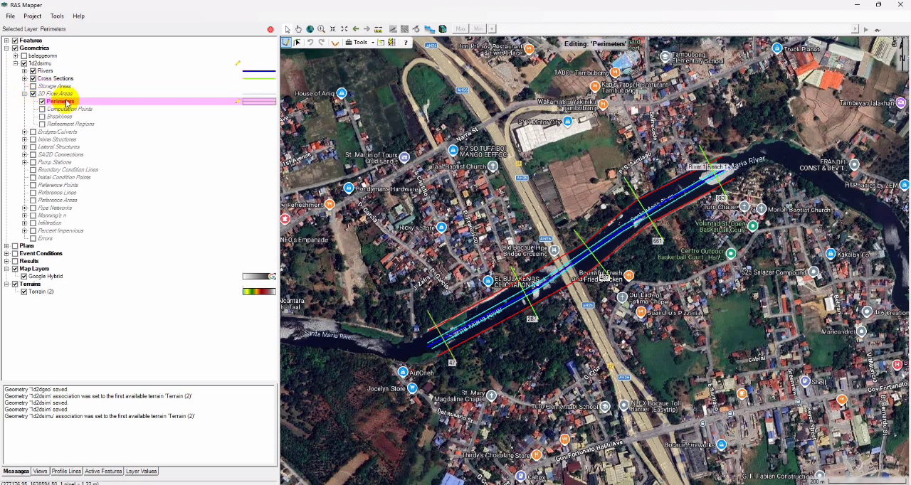
left_click(705, 137)
left_click(626, 178)
left_click(575, 231)
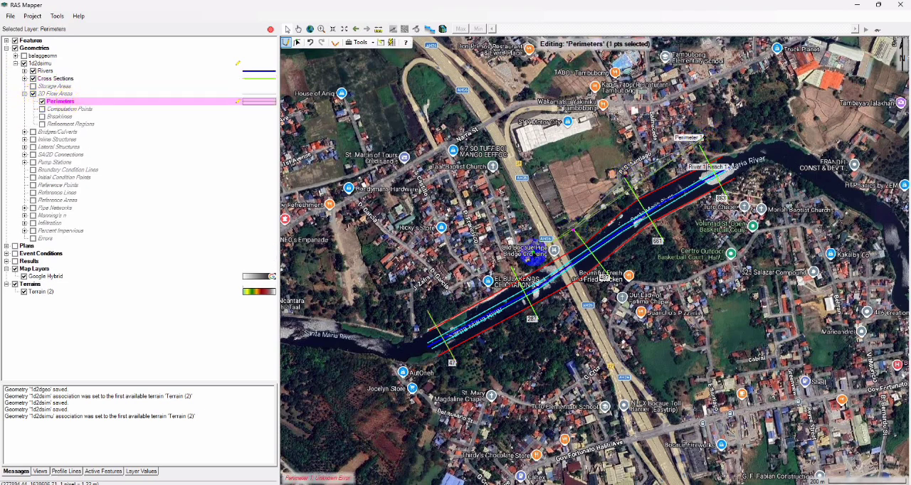
left_click(512, 267)
left_click(427, 311)
left_click(350, 212)
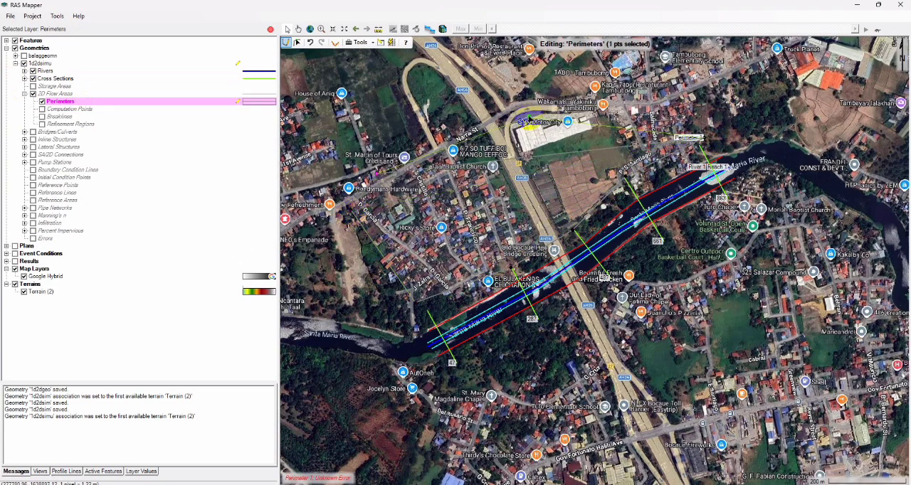
left_click(520, 101)
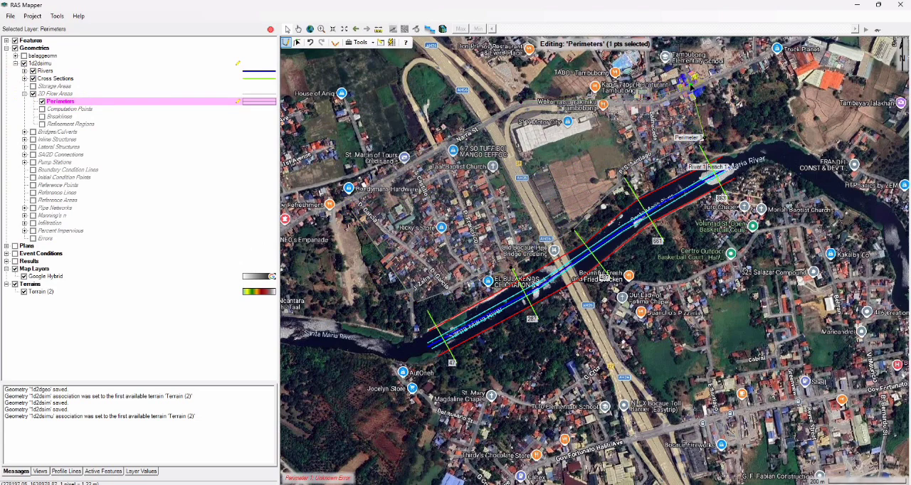
double_click(692, 86)
left_click(497, 269)
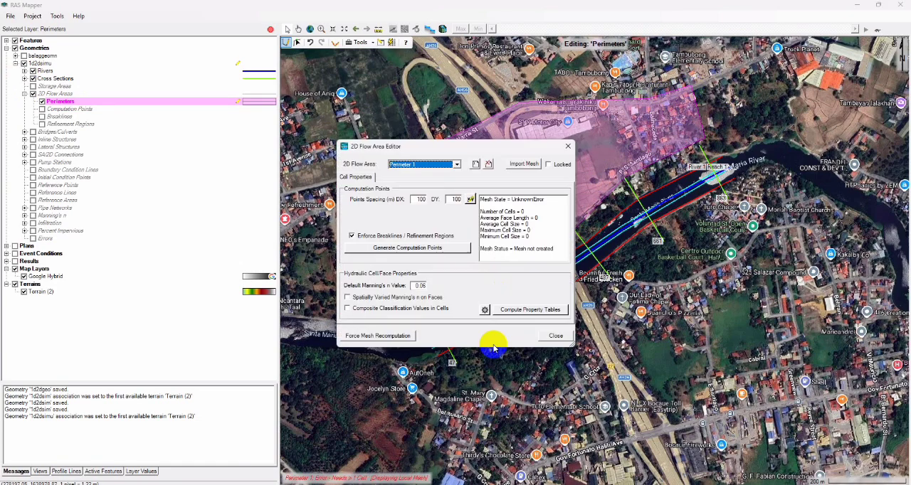
left_click(565, 337)
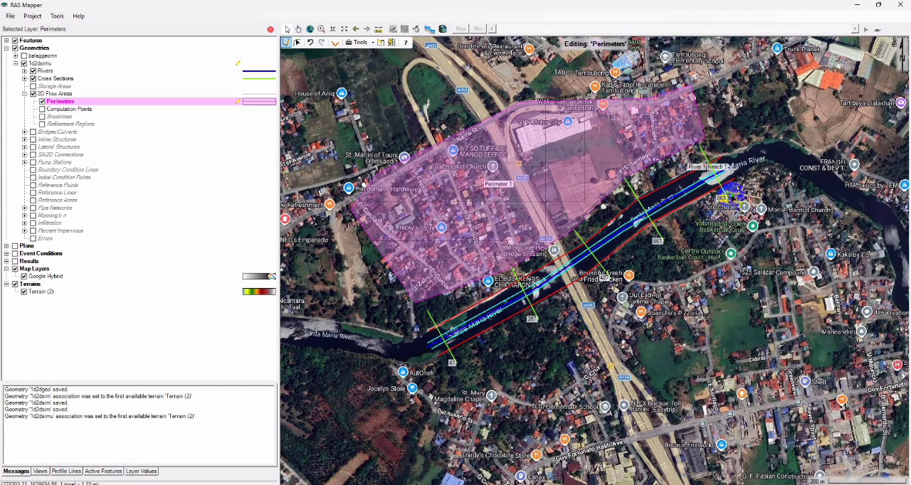
- Draw a second 2D flow area perimeter south of the river and generate its computation points at 100 m spacing
left_click(730, 195)
left_click(663, 241)
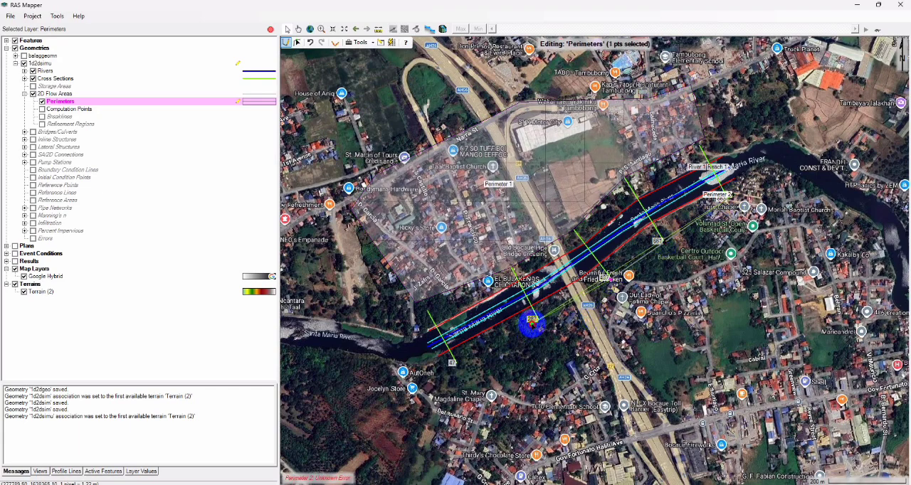
left_click(459, 364)
left_click(520, 476)
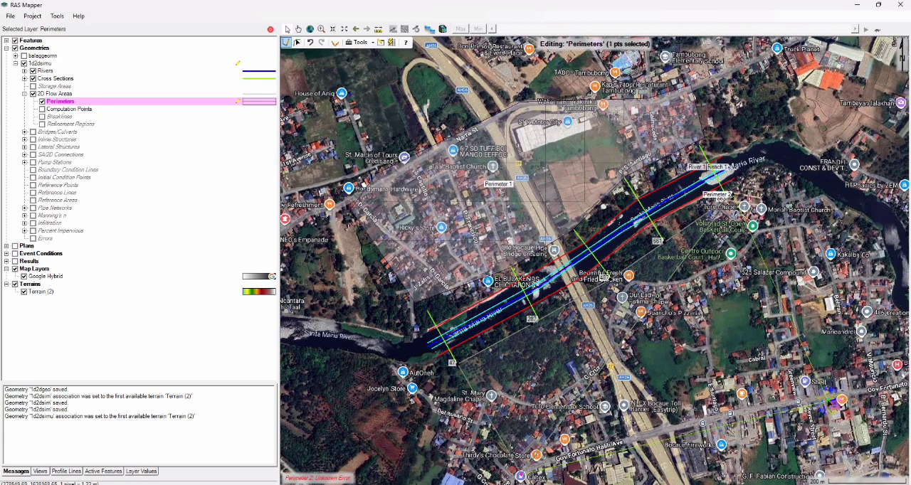
double_click(840, 408)
left_click(497, 270)
left_click(455, 247)
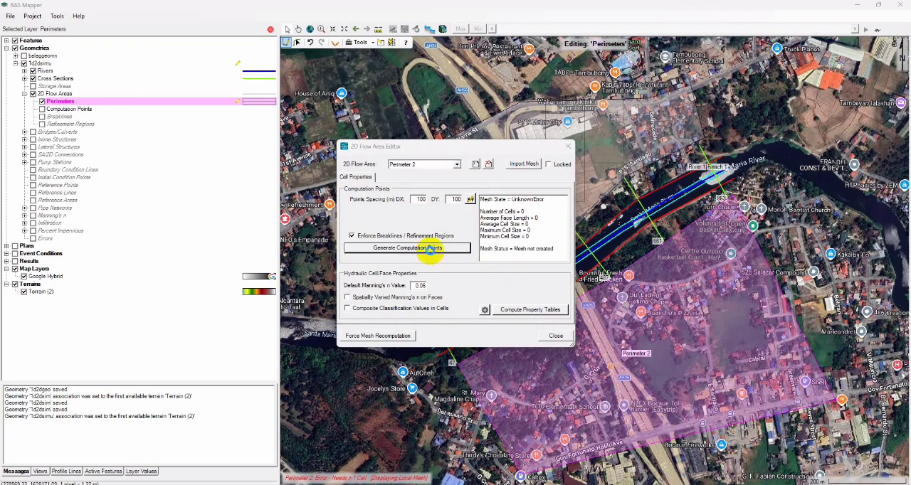
left_click(553, 390)
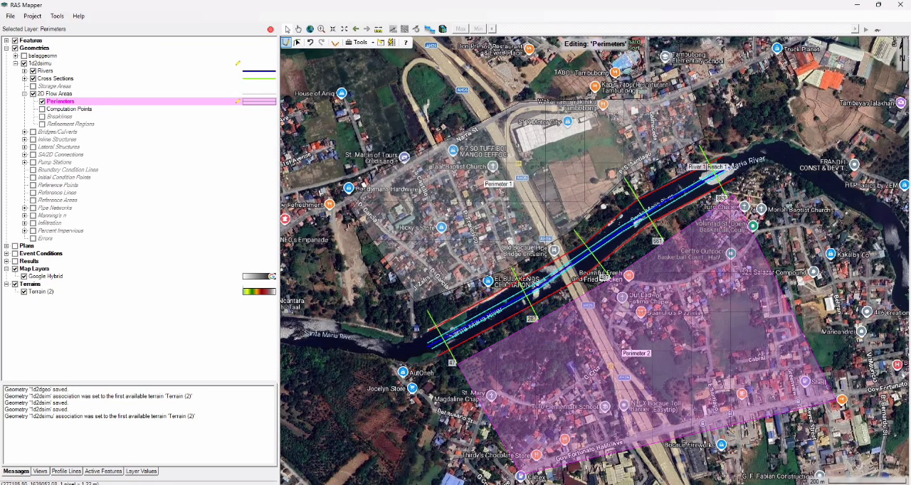
- Draw a boundary condition line along the west, south and east outer edges of the southern 2D flow area, named BC Line2
left_click(67, 170)
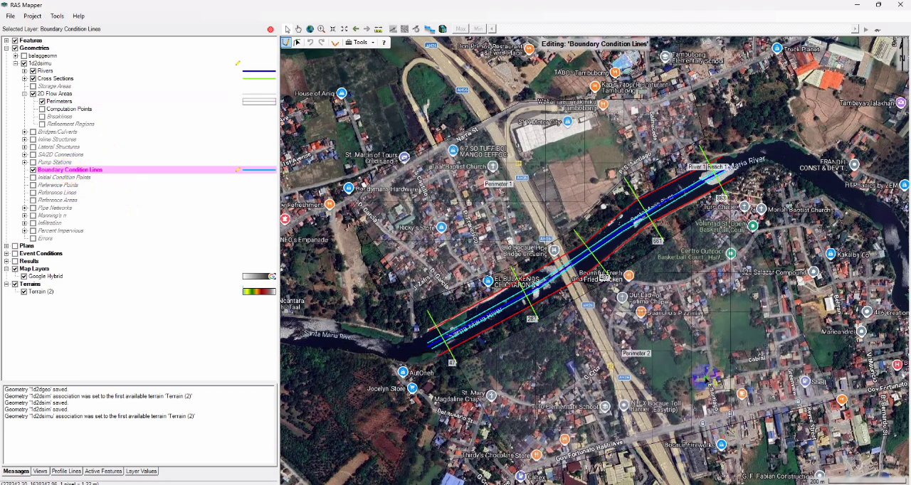
left_click(465, 388)
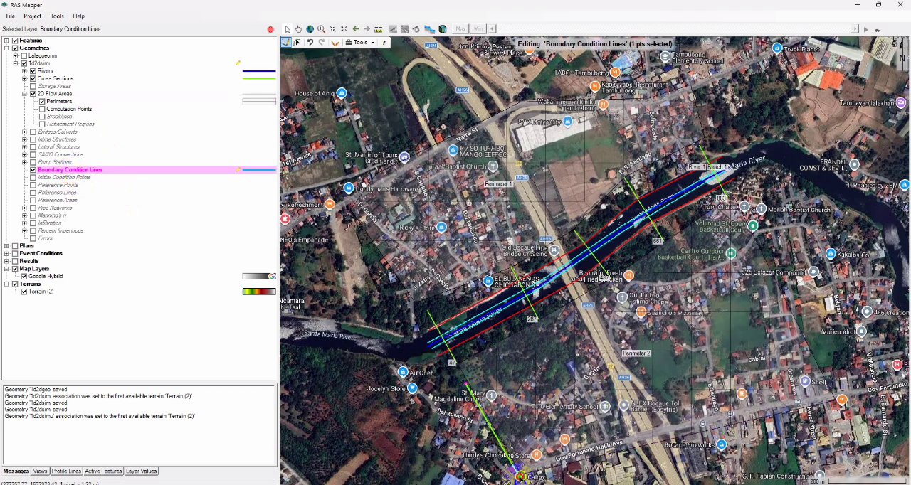
left_click(841, 400)
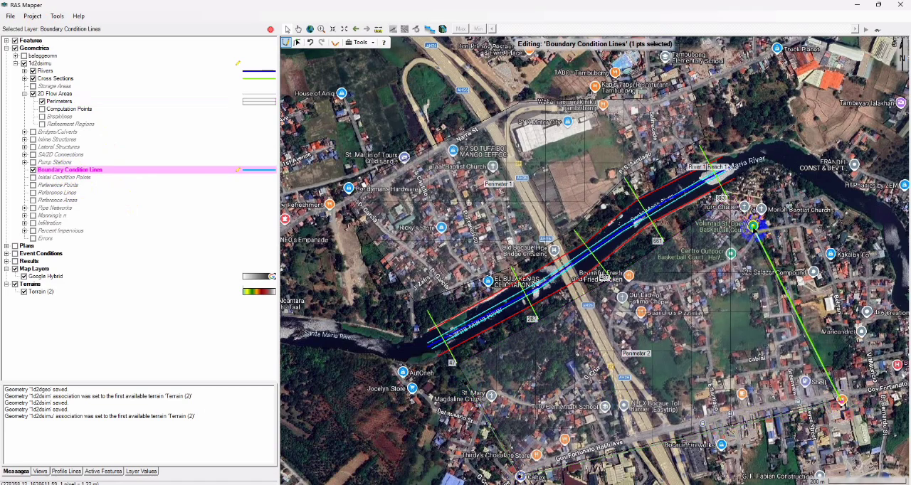
double_click(753, 226)
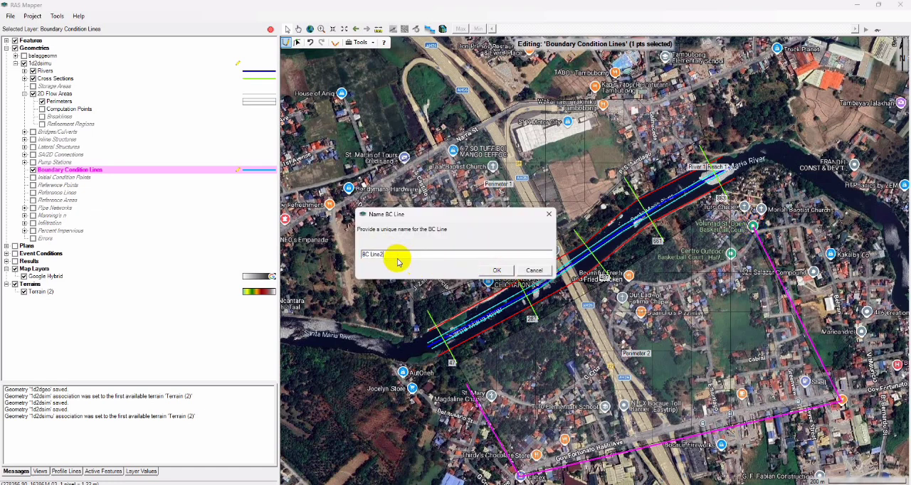
left_click(496, 271)
- Draw a boundary condition line along the west and north outer edges of the northern 2D flow area, named BC Line 1
left_click(406, 294)
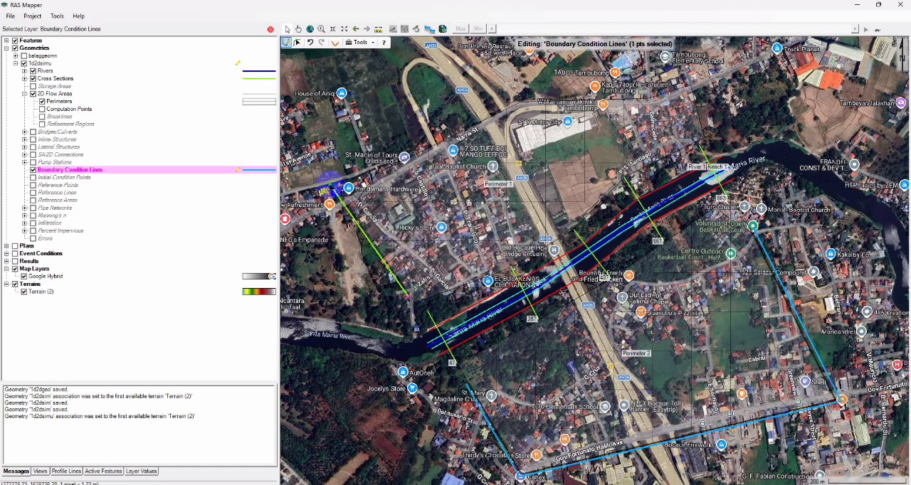
left_click(346, 210)
left_click(379, 169)
left_click(516, 97)
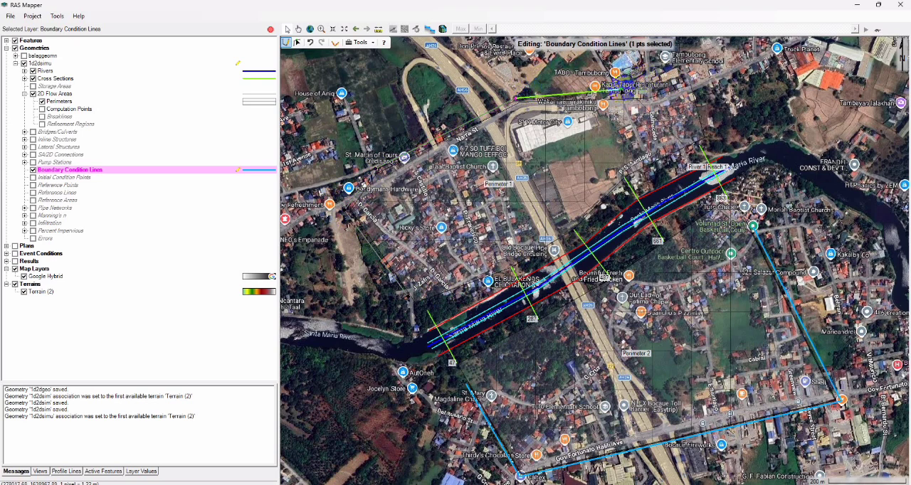
double_click(689, 84)
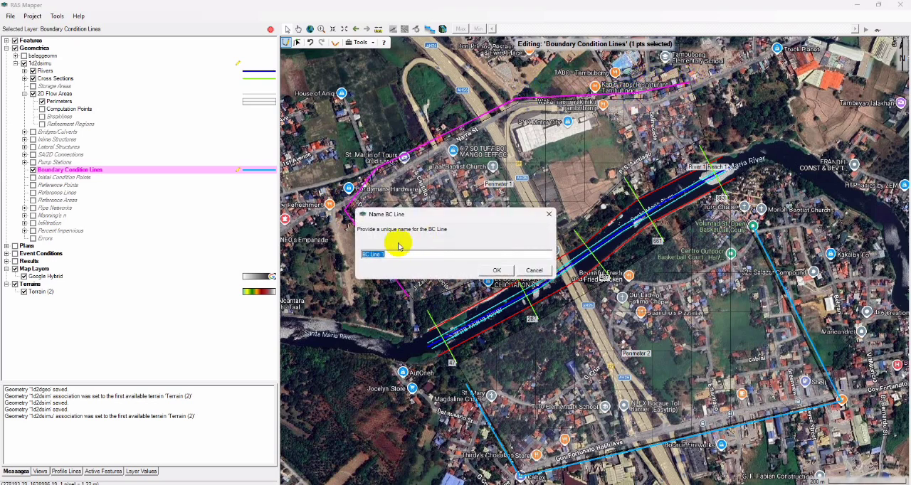
left_click(497, 270)
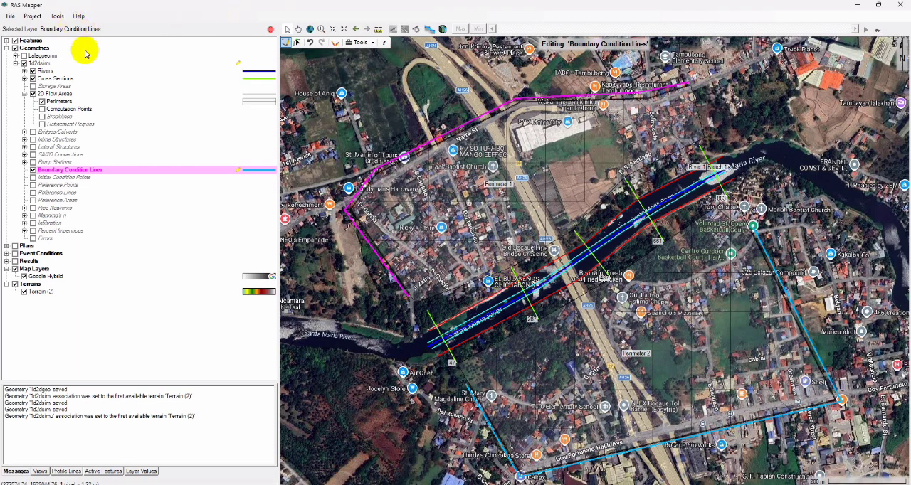
left_click(49, 116)
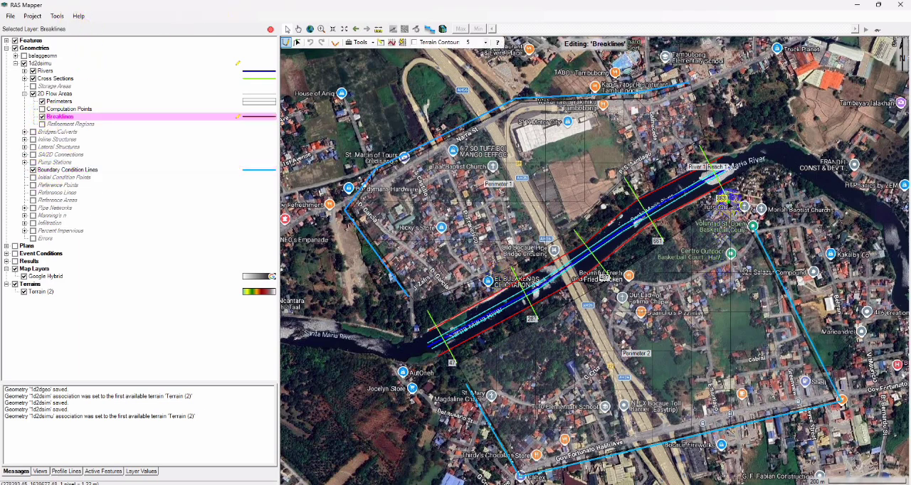
left_click(737, 197)
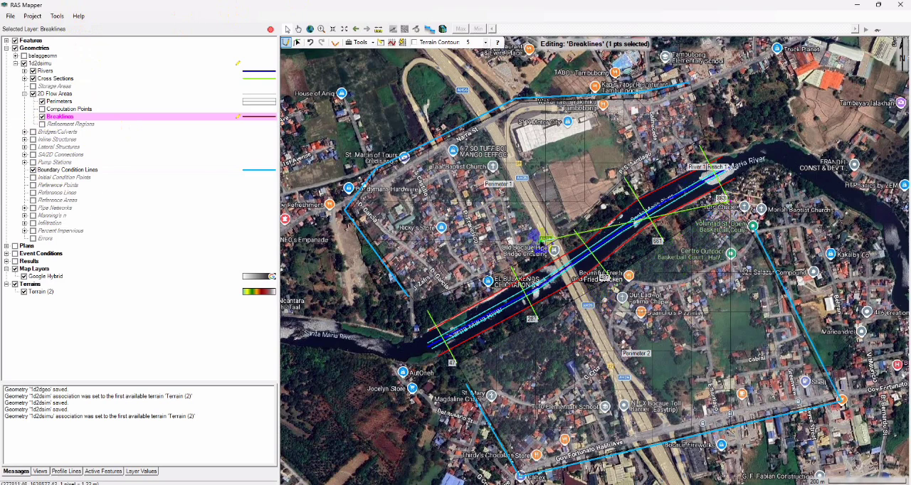
key("Escape")
- Draw a lateral structure north of the river along the middle cross sections' north ends, with node name lat1 and width 10 m
left_click(23, 94)
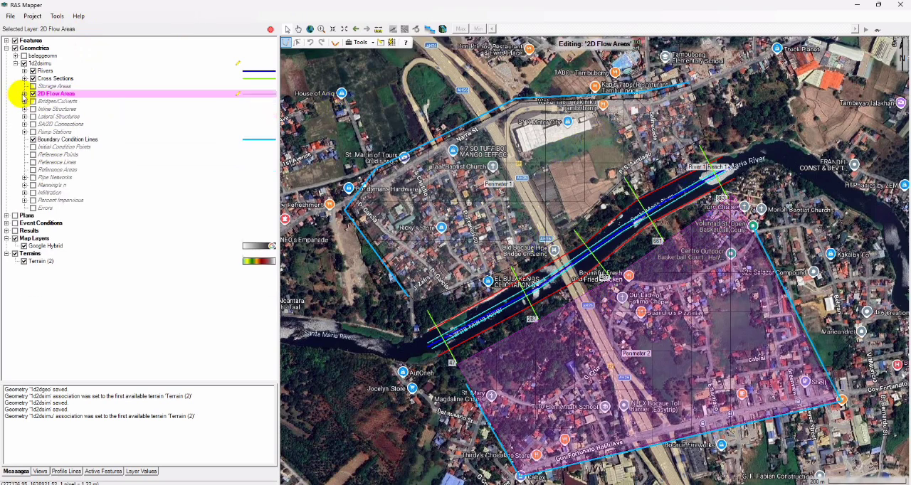
left_click(39, 118)
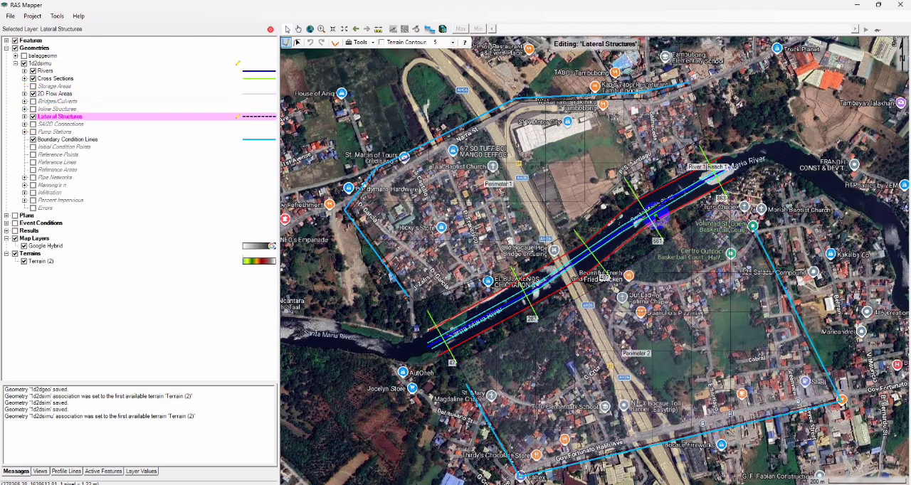
left_click(624, 187)
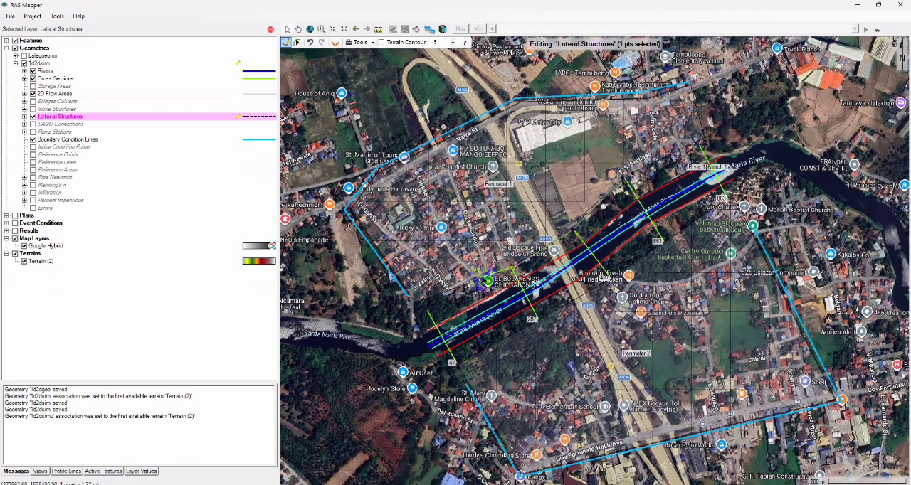
double_click(491, 273)
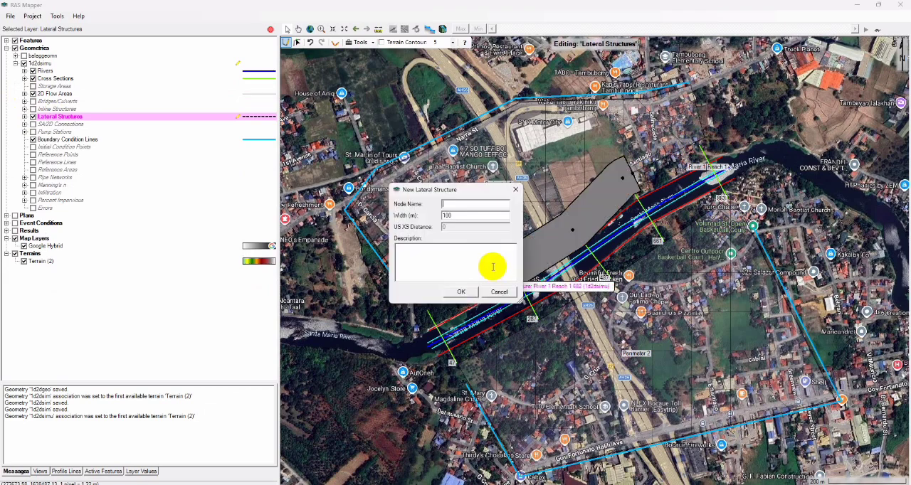
left_click_drag(454, 215, 420, 217)
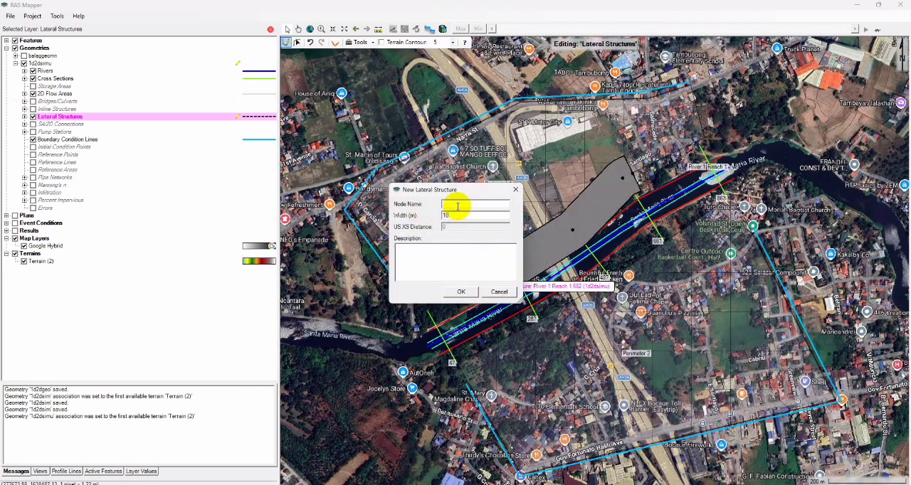
left_click(462, 292)
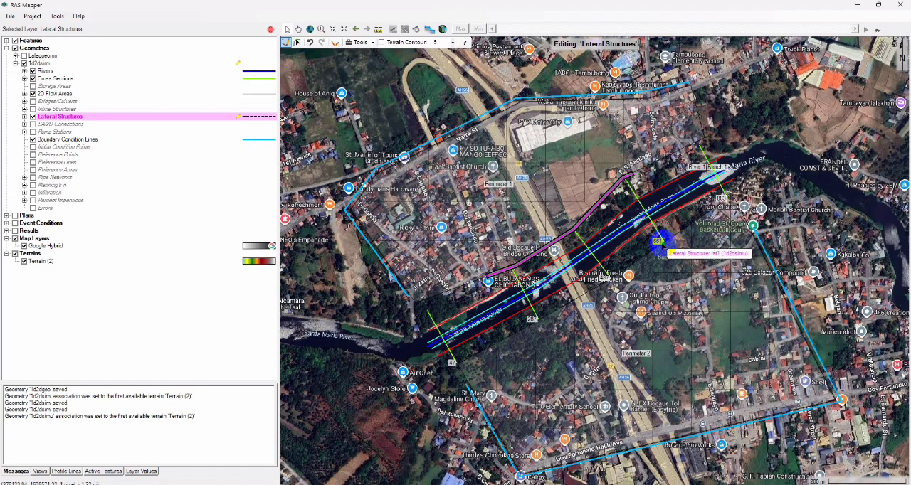
- Draw a lateral structure through the south ends of the middle three cross sections, with node name lat22 and width 10 m
left_click(659, 243)
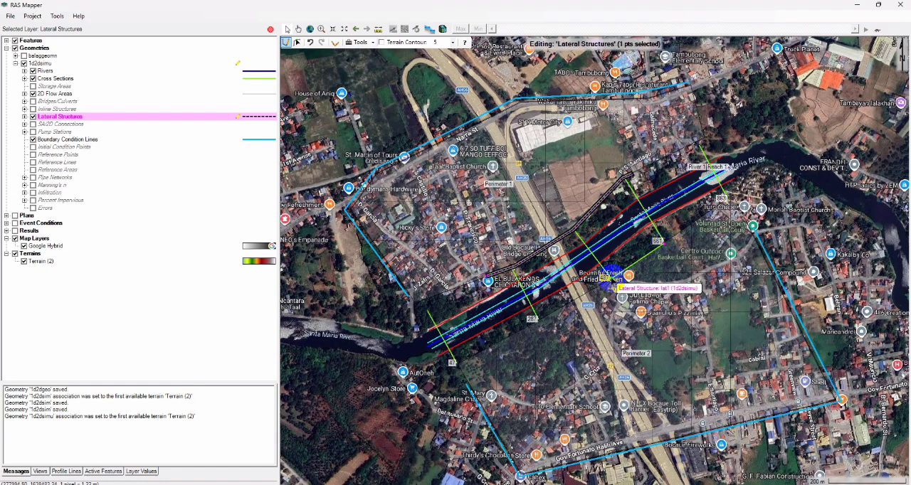
left_click(609, 278)
double_click(533, 321)
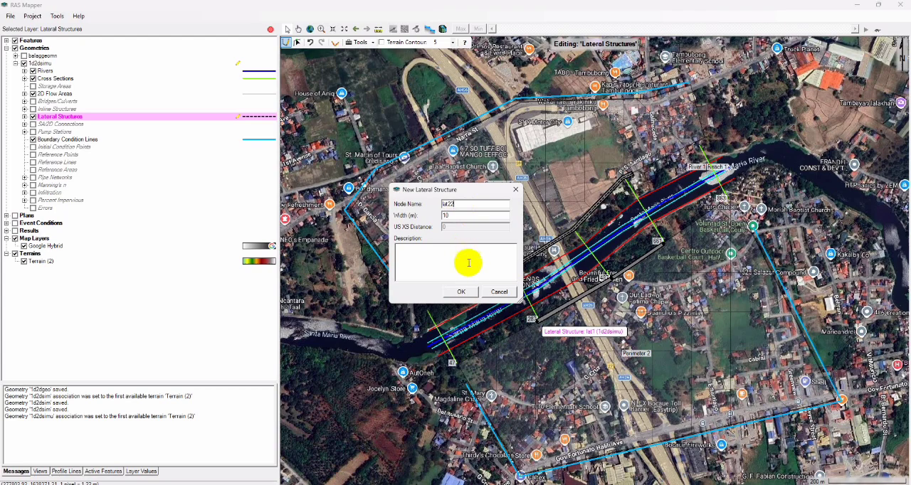
left_click(461, 292)
- Stop editing the geometry and save the edits
left_click(270, 30)
left_click(432, 283)
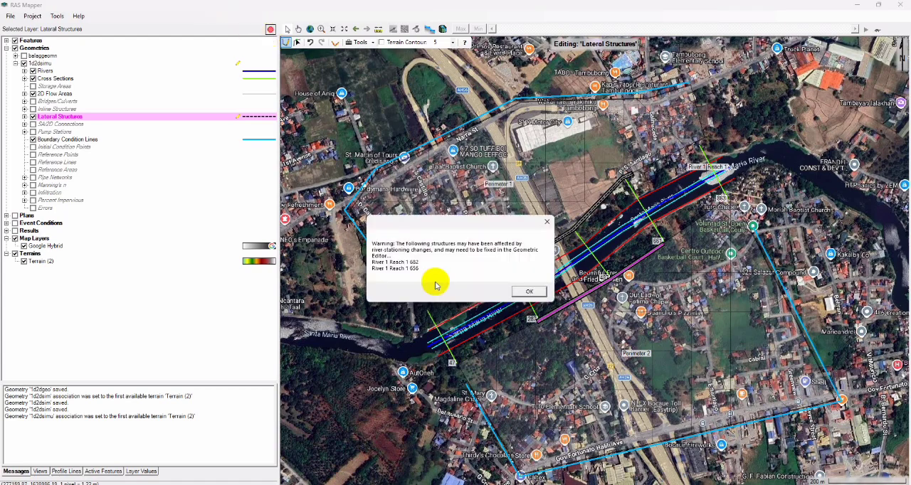
left_click(530, 290)
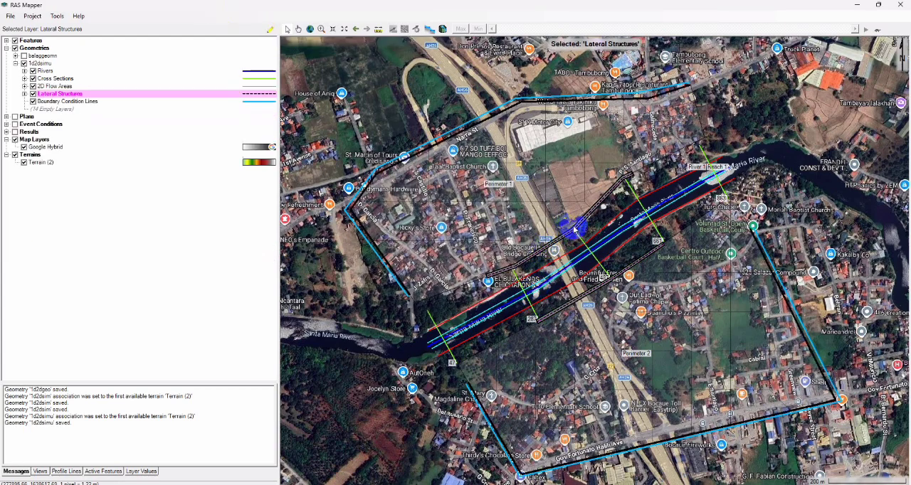
- Reopen the geometry for editing and delete the lateral structures on both sides of the river
left_click(270, 29)
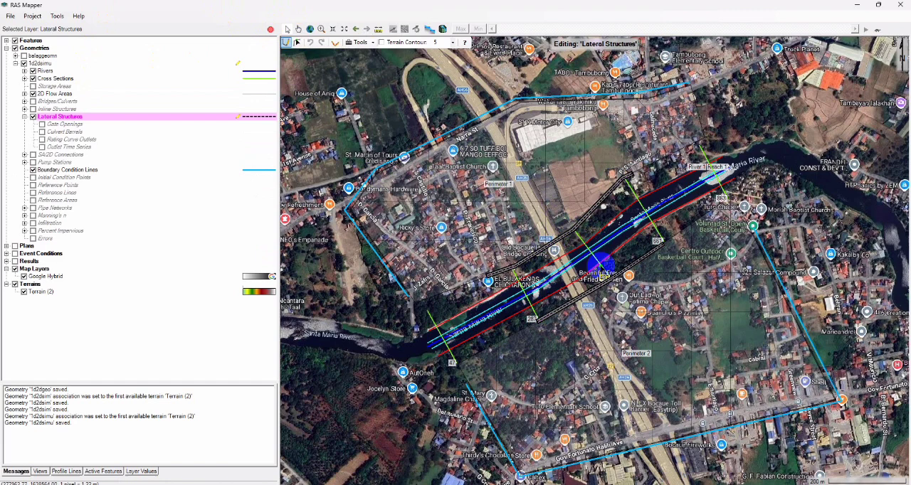
left_click(297, 42)
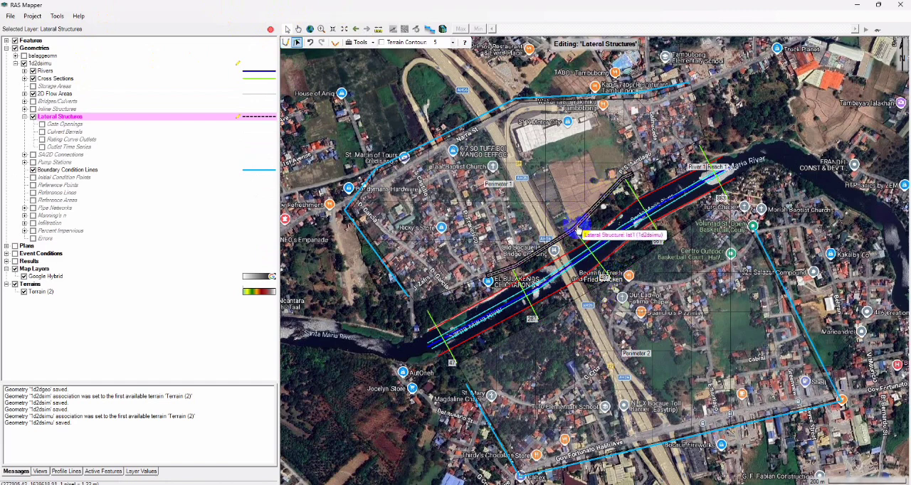
left_click(577, 228)
- Try to redraw the northern lateral structure through the north ends of the middle three cross sections
left_click(285, 42)
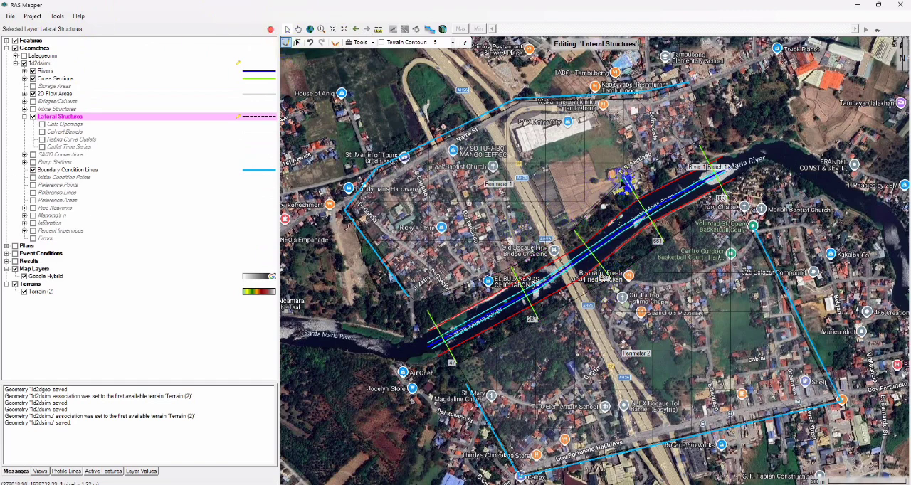
left_click(577, 231)
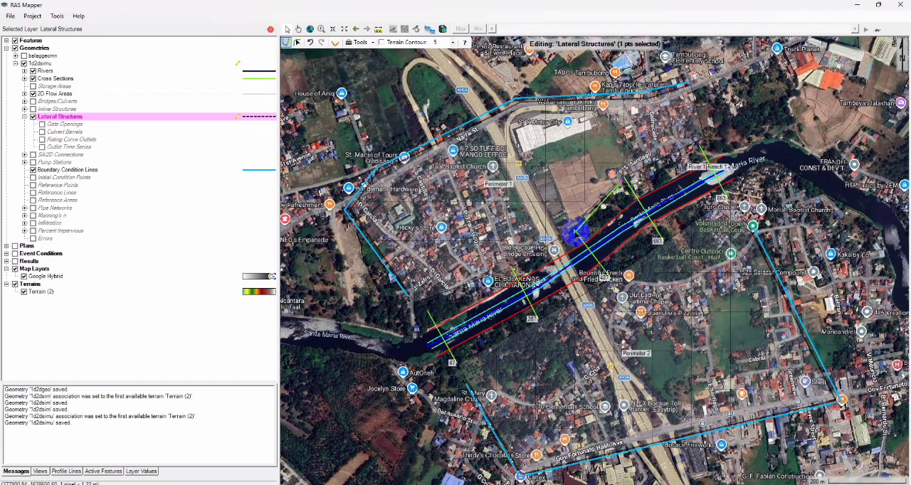
double_click(513, 266)
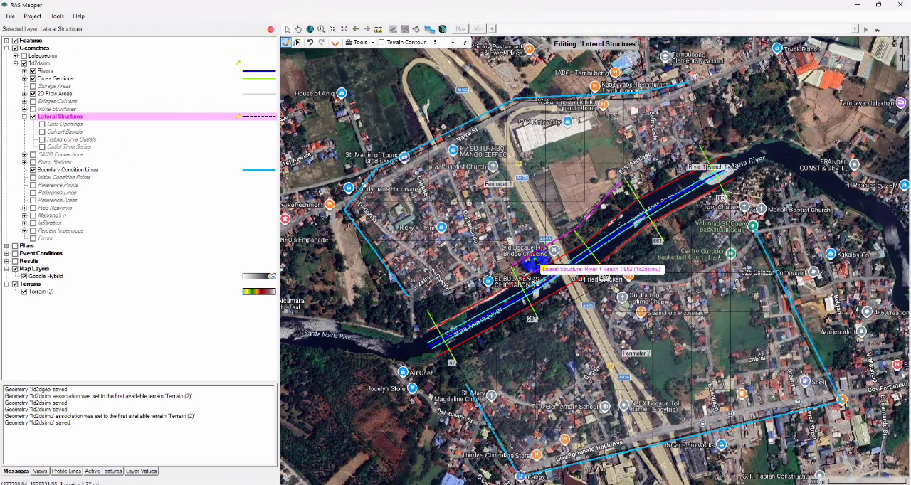
- Redraw the southern lateral structure through the south ends of the middle three cross sections with a width of 10 m
left_click(656, 245)
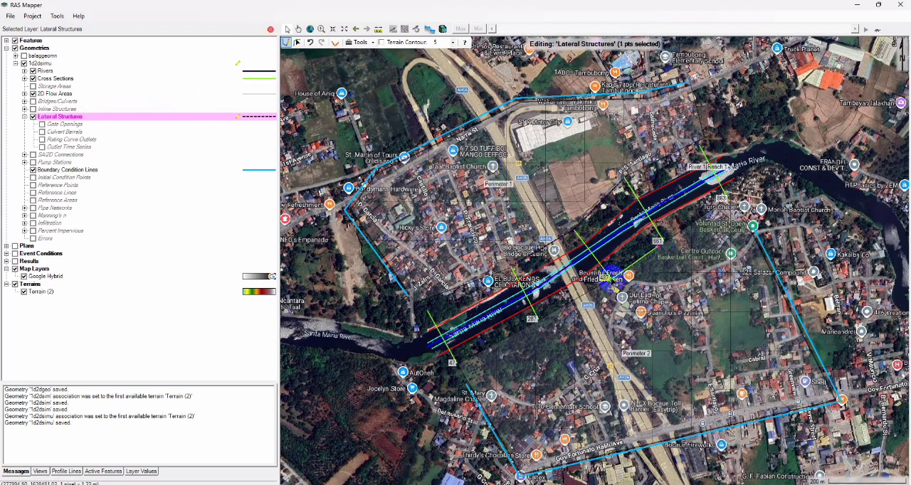
double_click(534, 319)
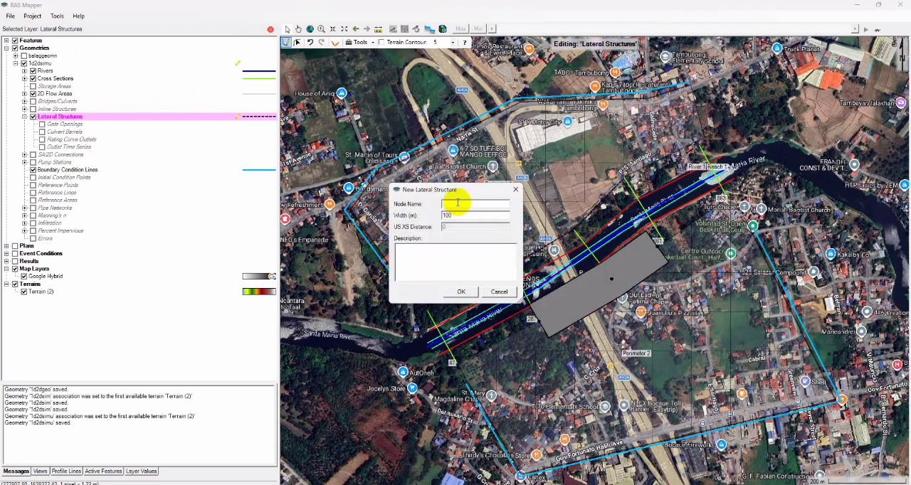
left_click_drag(453, 218, 380, 206)
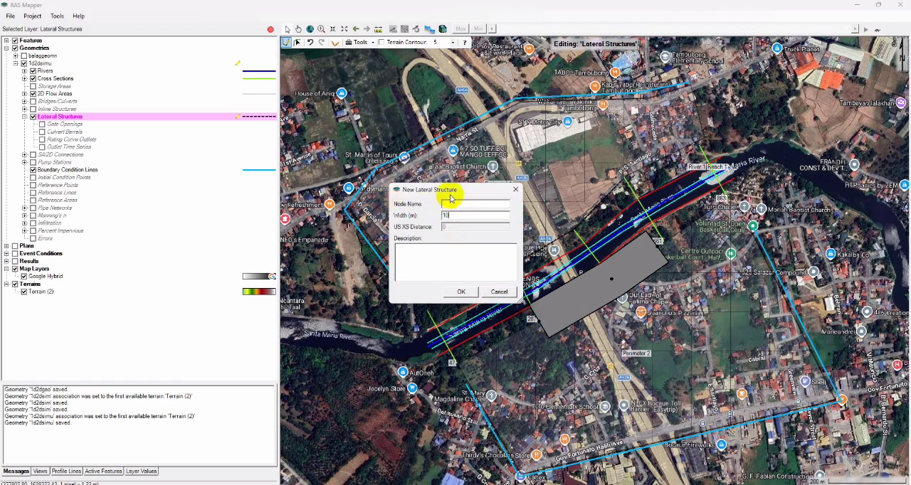
left_click(462, 291)
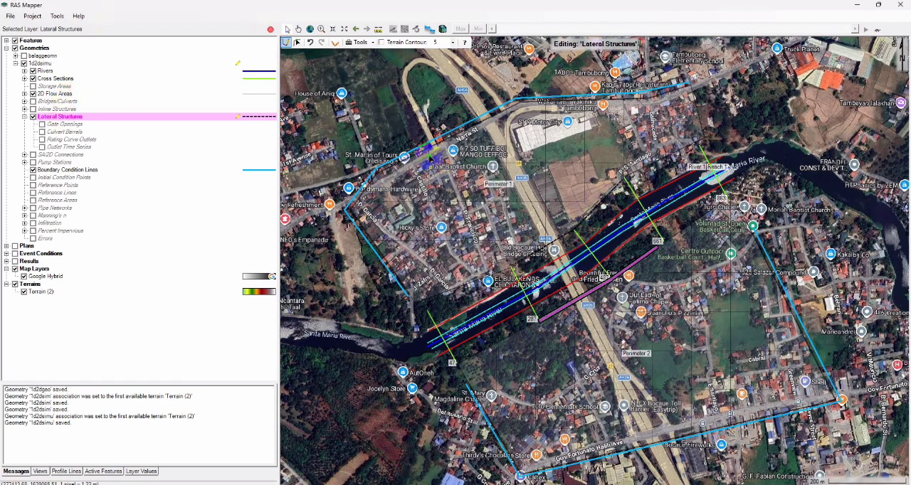
- Delete the redrawn lateral structure north of the river
left_click(298, 42)
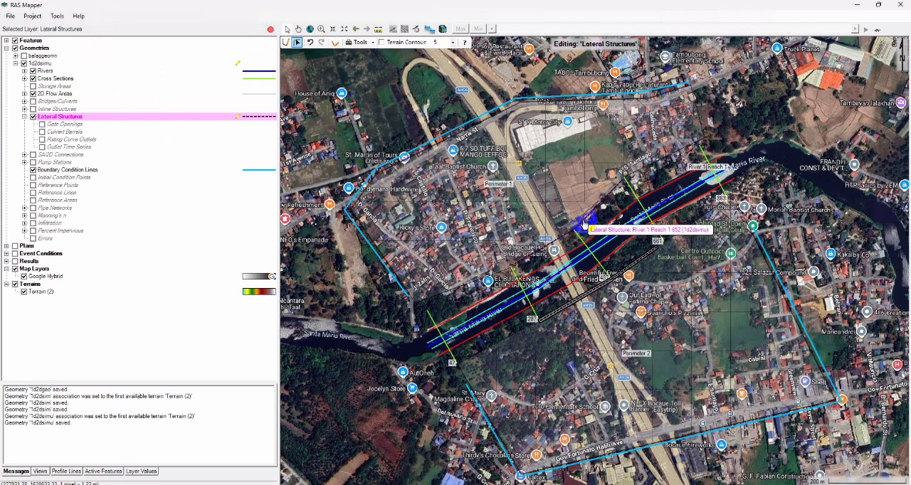
left_click(609, 216)
key("Delete")
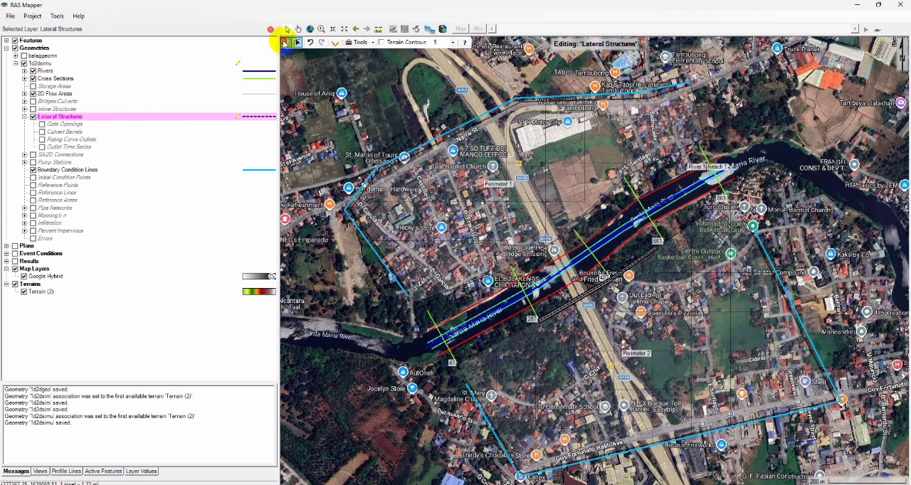
- Draw the northern lateral structure along the middle three cross sections' north ends, named lat1 and 10 m wide, and save the geometry edits
left_click(286, 42)
left_click(625, 183)
double_click(527, 258)
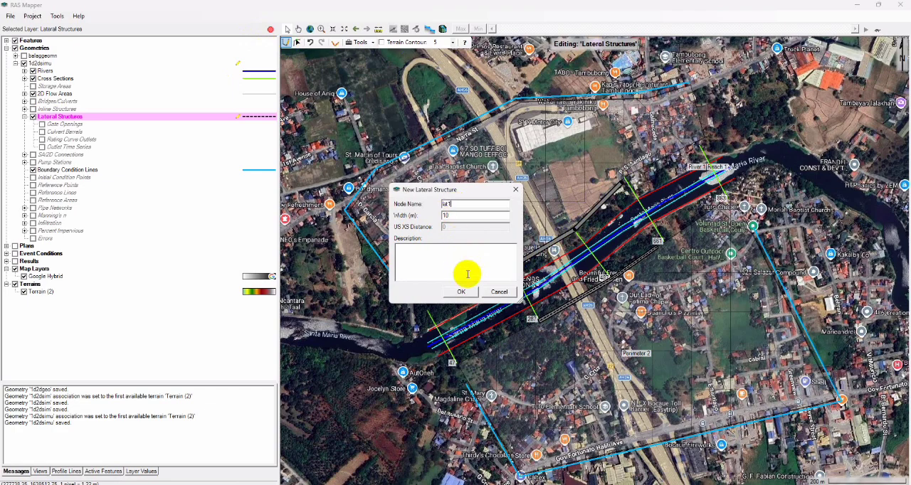
left_click(461, 292)
left_click(270, 28)
left_click(432, 283)
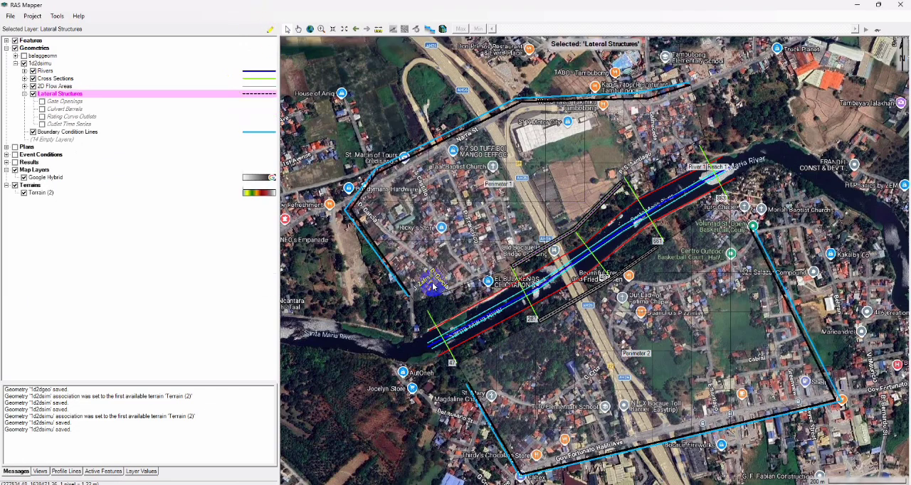
- Switch to the HEC-RAS main window and open the geometry 1d2dsimu in the Geometric Data editor
left_click(10, 15)
left_click(123, 40)
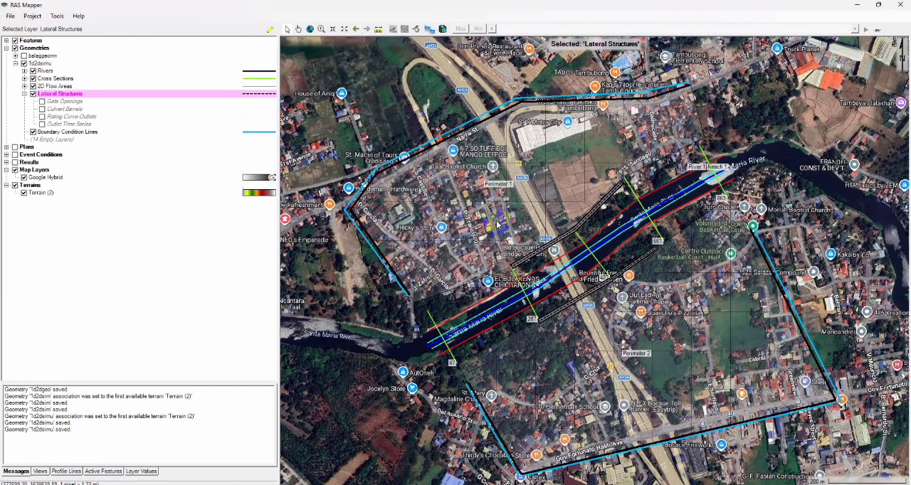
mouse_move(449, 482)
left_click(448, 445)
left_click(272, 85)
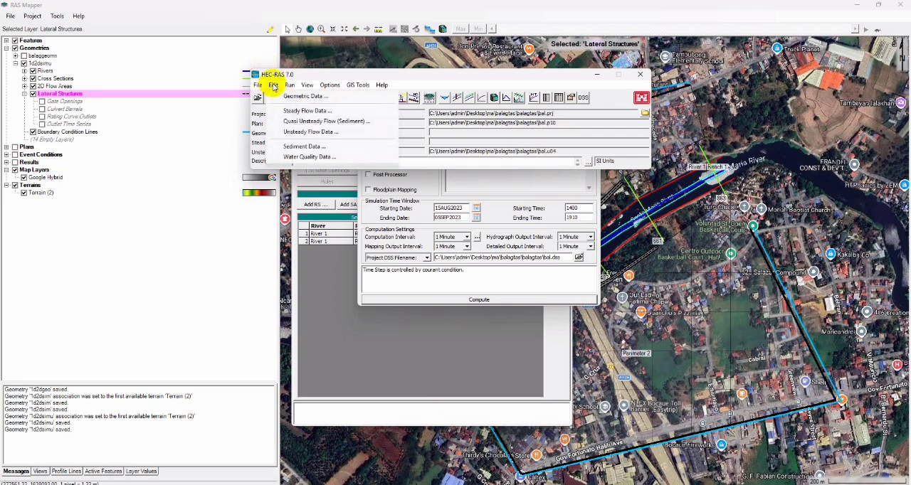
left_click(285, 96)
left_click(215, 128)
left_click(228, 156)
double_click(315, 193)
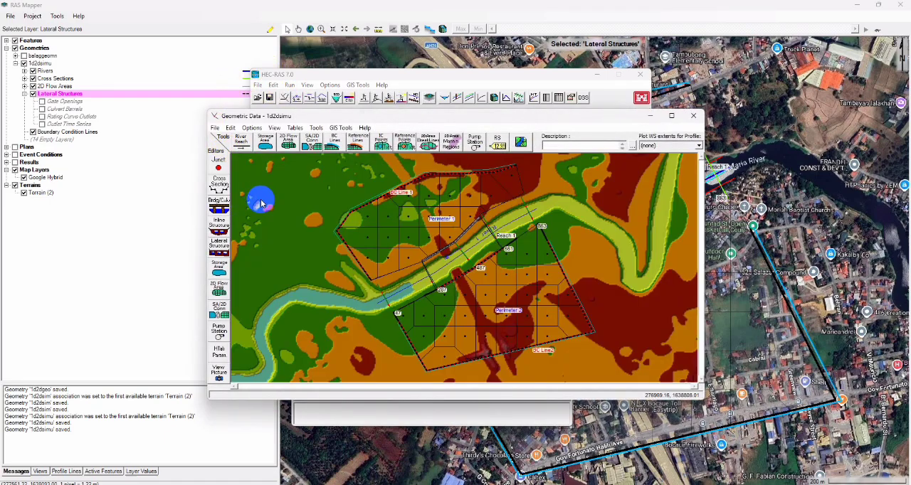
- Maximize the geometry editor, open lateral structure lat1 north of the river and set its headwater position to Right overbank
left_click(672, 117)
right_click(465, 186)
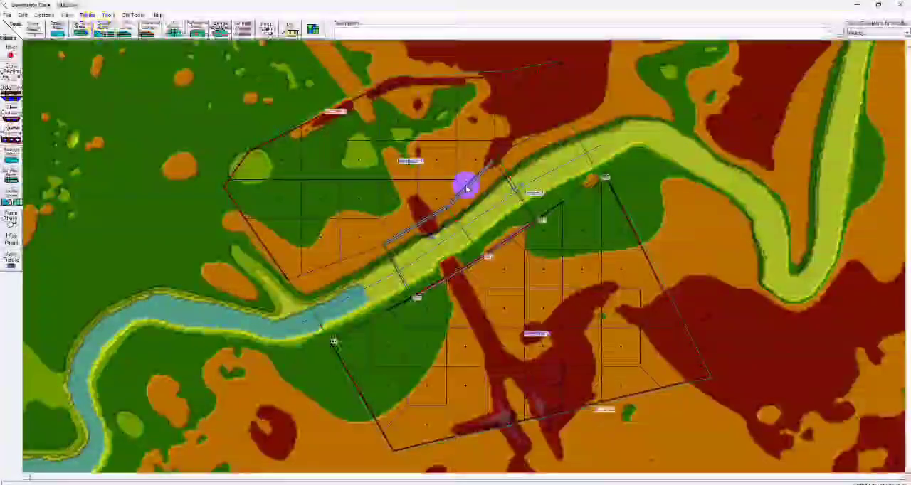
left_click(503, 207)
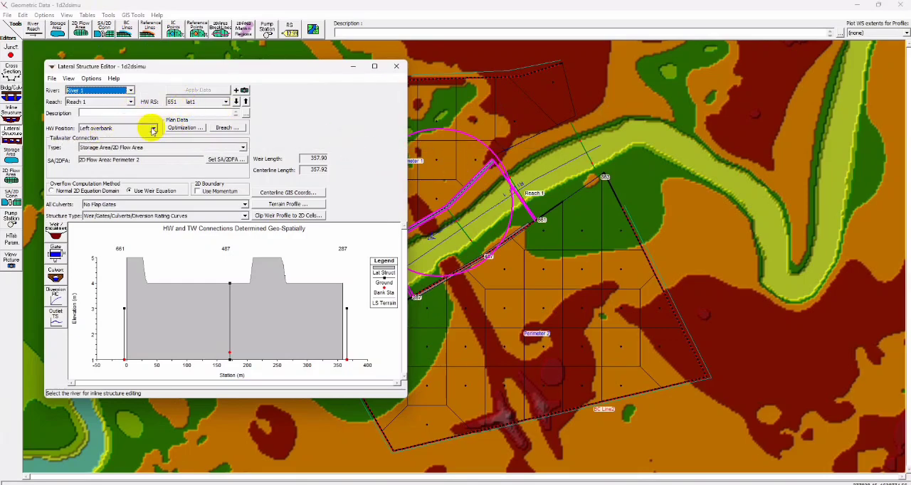
left_click(153, 128)
left_click(106, 155)
- Connect lateral structure lat1 to the 2D flow area Perimeter 1, check lat2's settings and close the lateral structure editor
left_click(225, 160)
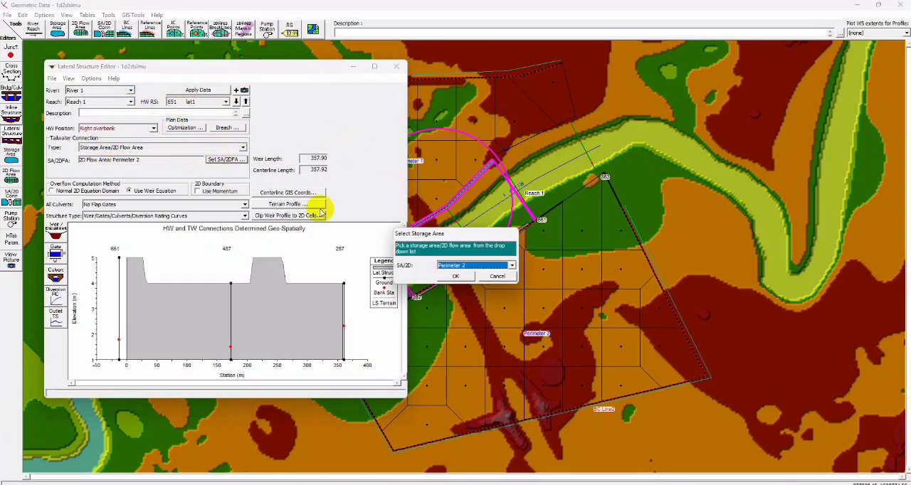
left_click(514, 266)
left_click(465, 273)
left_click(461, 277)
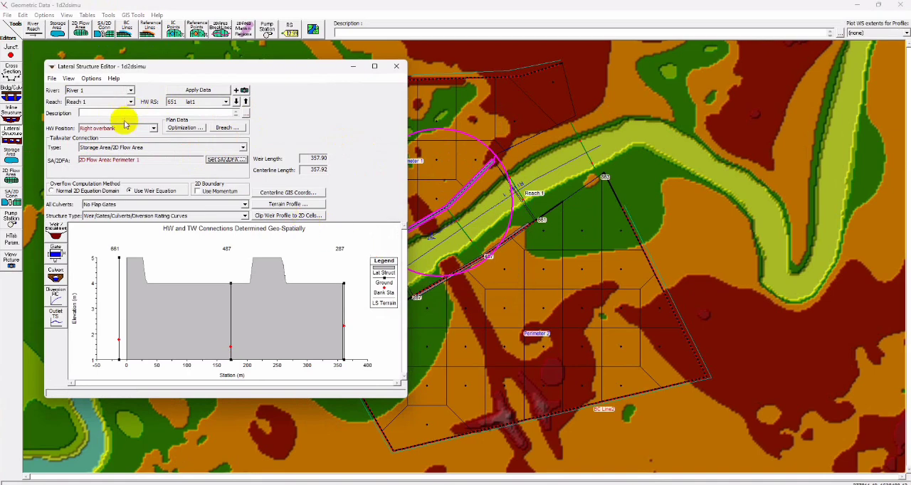
left_click(235, 102)
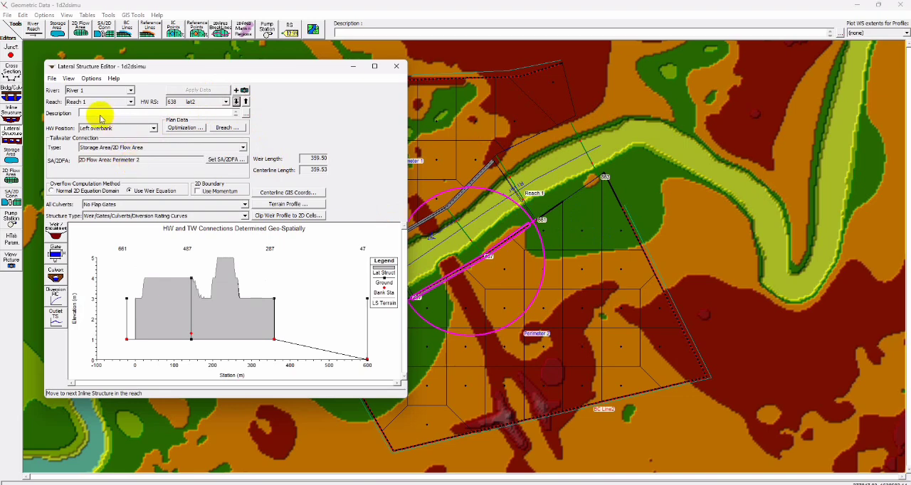
left_click(398, 69)
- In the graphical cross section editor, move river station 863's bank stations to the bank tops, at about 20 m and 128 m
right_click(580, 146)
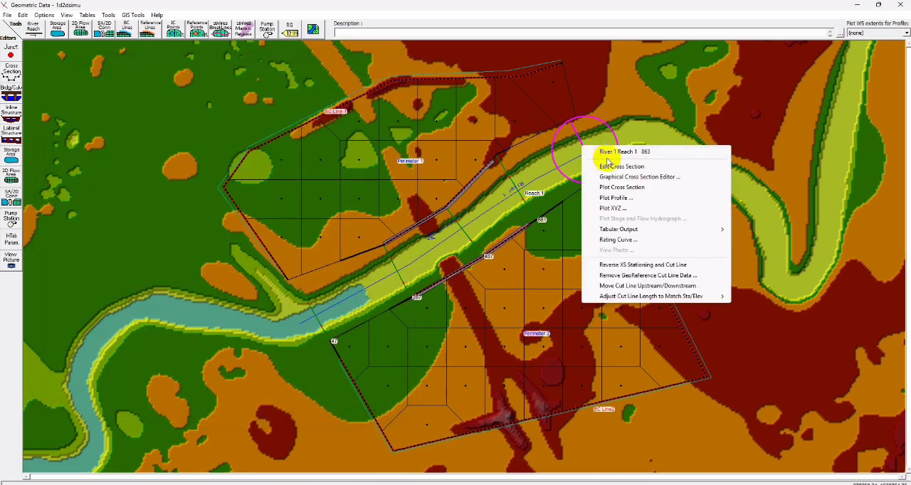
left_click(605, 166)
left_click(389, 138)
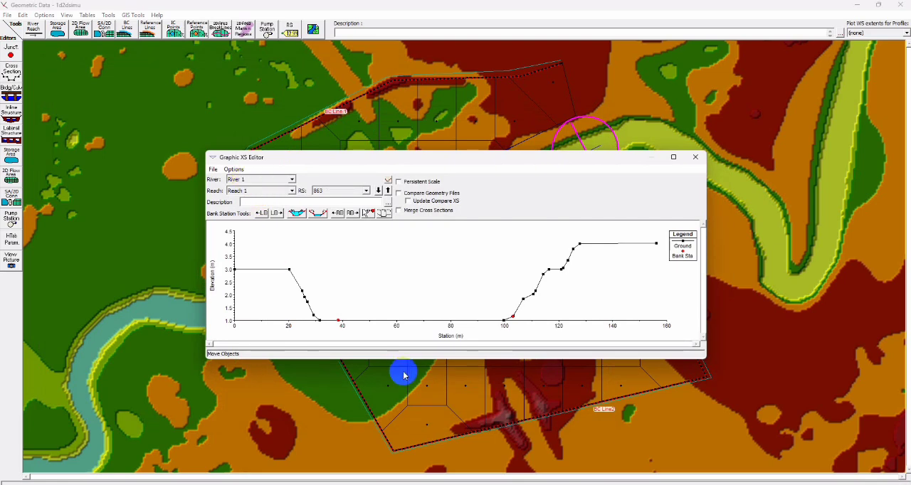
mouse_move(512, 316)
left_mouse_down()
mouse_move(525, 284)
mouse_move(579, 244)
left_mouse_up()
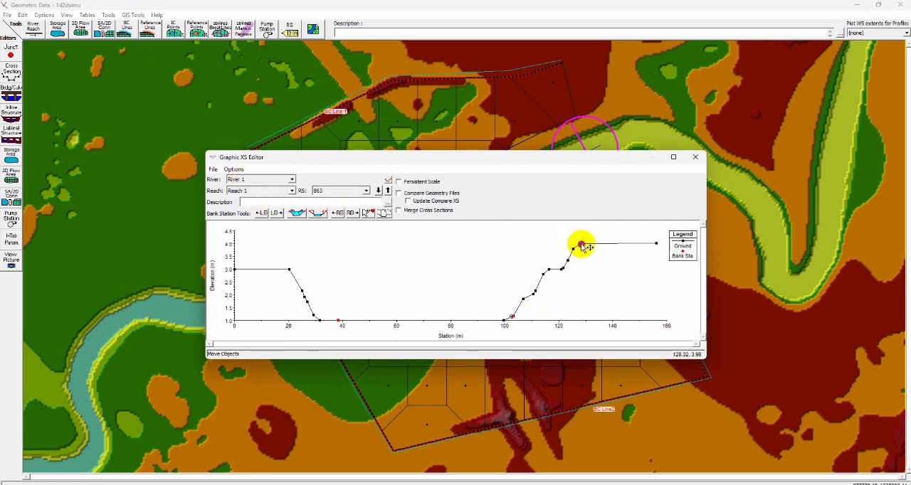
left_click_drag(340, 322, 289, 269)
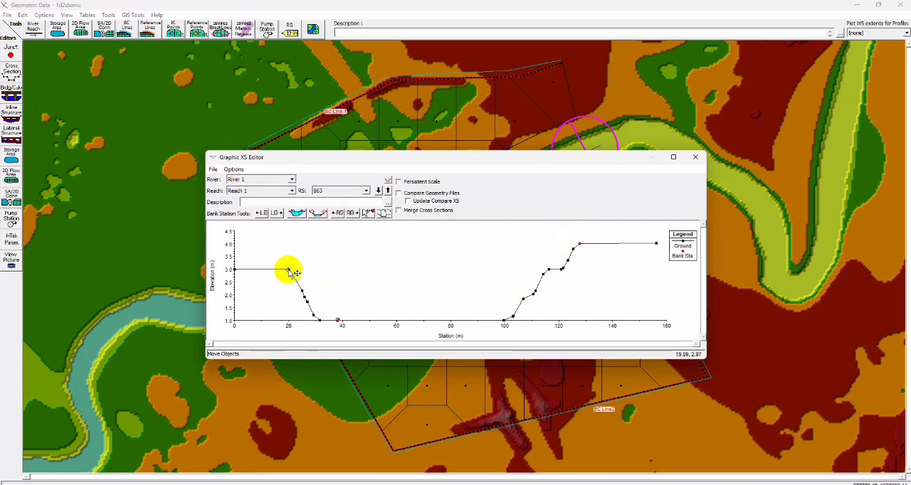
- Move the bank stations to the bank tops at river station 661 (about 44 and 176 m) and 487 (about 2 and 128 m)
left_click(378, 191)
left_click_drag(362, 318, 330, 275)
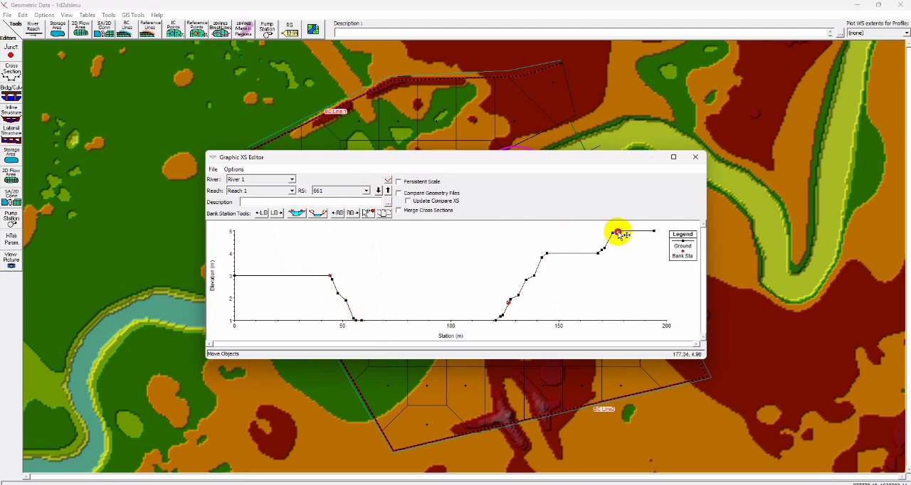
left_click(378, 191)
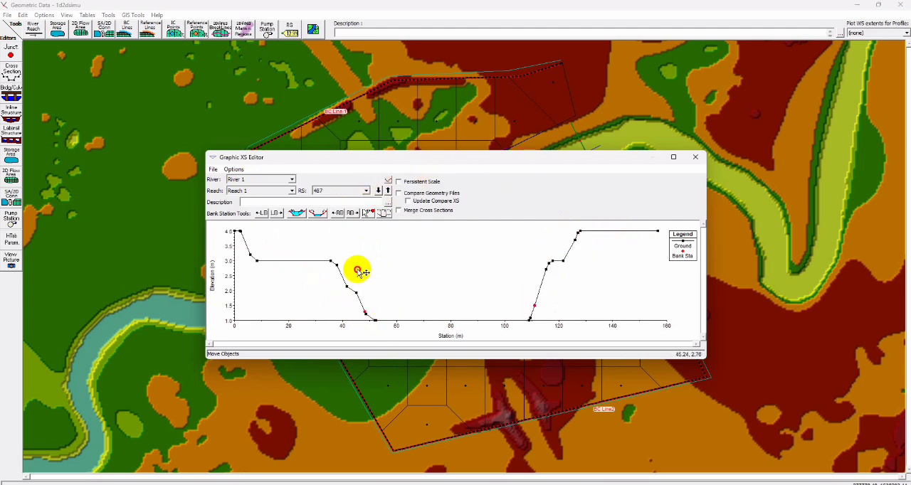
mouse_move(364, 312)
left_mouse_down()
mouse_move(354, 260)
mouse_move(240, 231)
left_mouse_up()
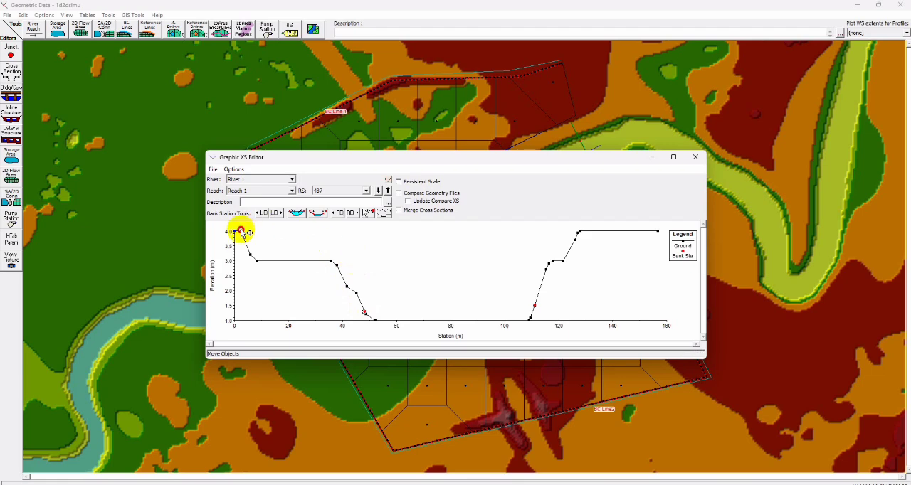
left_click_drag(536, 306, 581, 231)
- Move river station 287's left and right bank stations to the bank tops, at about 20 m and 132 m
left_click(378, 190)
left_click(378, 191)
left_click_drag(536, 281, 591, 232)
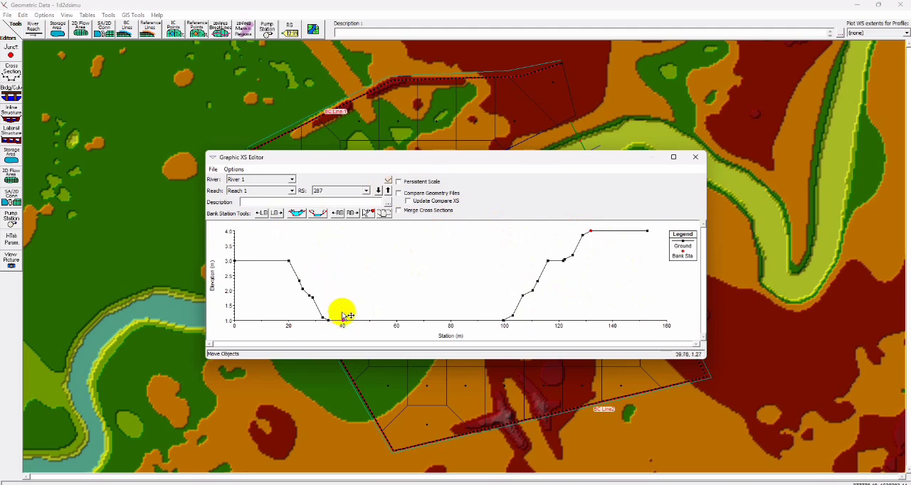
mouse_move(344, 322)
left_mouse_down()
mouse_move(307, 256)
mouse_move(289, 261)
left_mouse_up()
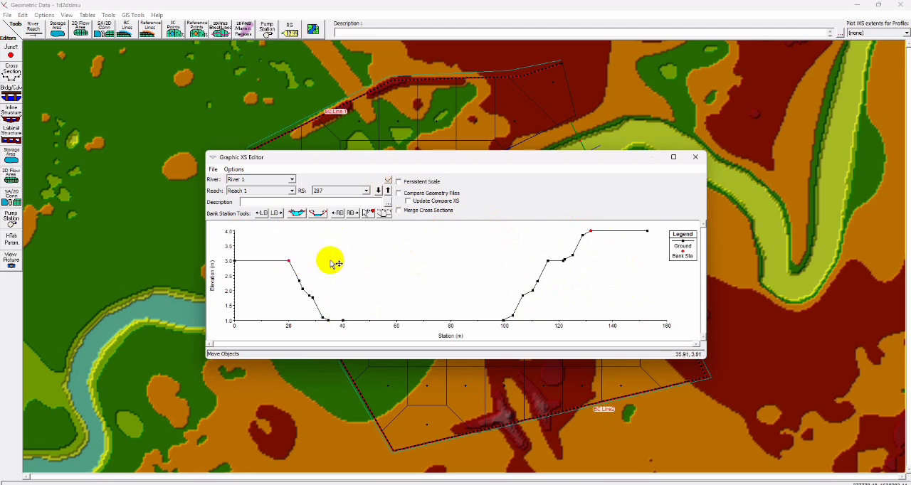
- Move river station 47's bank stations to the bank tops, at about 23 m and 143 m, and exit the graphical editor
left_click(378, 191)
mouse_move(344, 320)
left_mouse_down()
mouse_move(345, 277)
mouse_move(298, 256)
left_mouse_up()
mouse_move(525, 279)
left_mouse_down()
mouse_move(519, 258)
mouse_move(619, 230)
mouse_move(610, 239)
left_mouse_up()
left_click(378, 191)
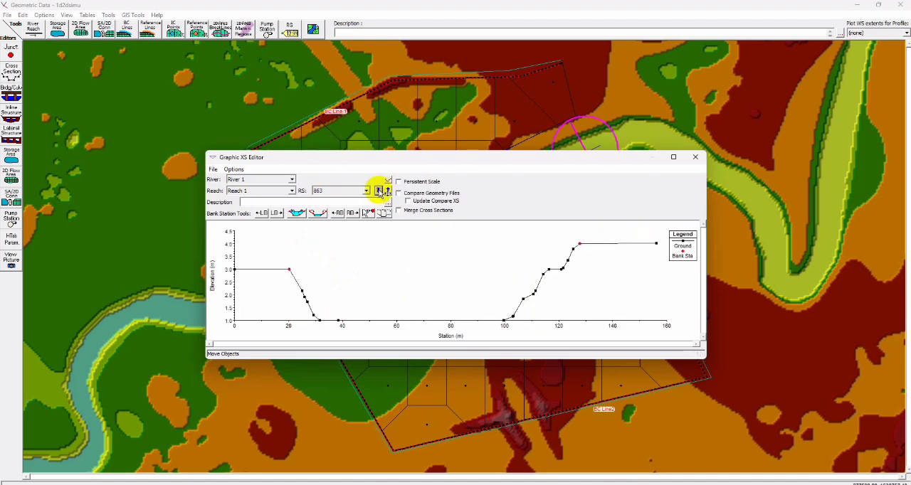
left_click(213, 169)
left_click(221, 205)
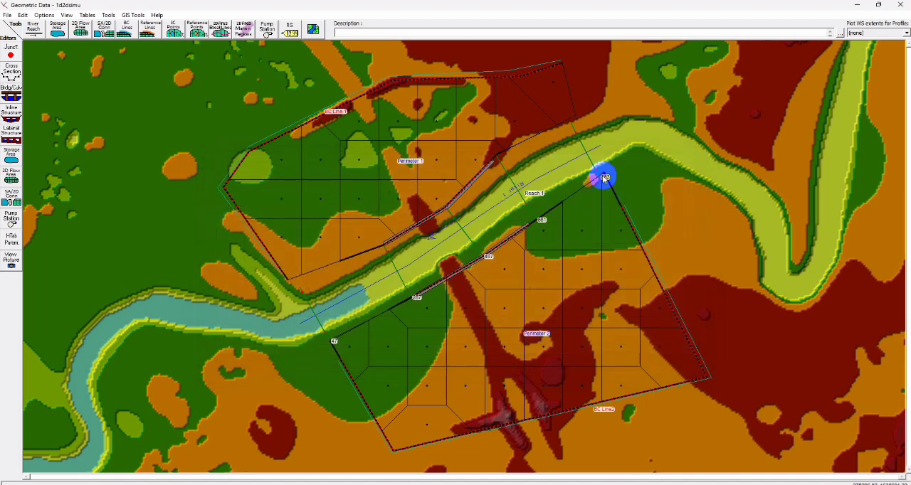
- Open the cross section data of river station 863 and turn off the horizontal variation in n values
right_click(585, 152)
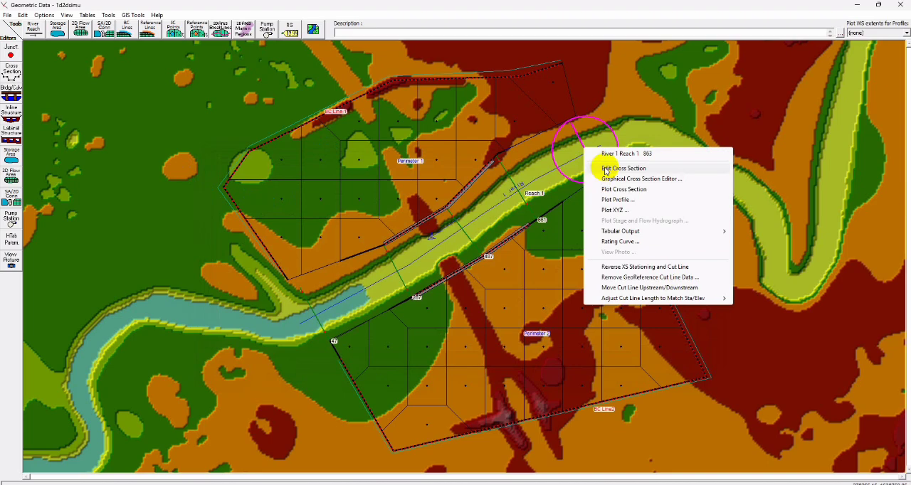
left_click(606, 168)
left_click(283, 126)
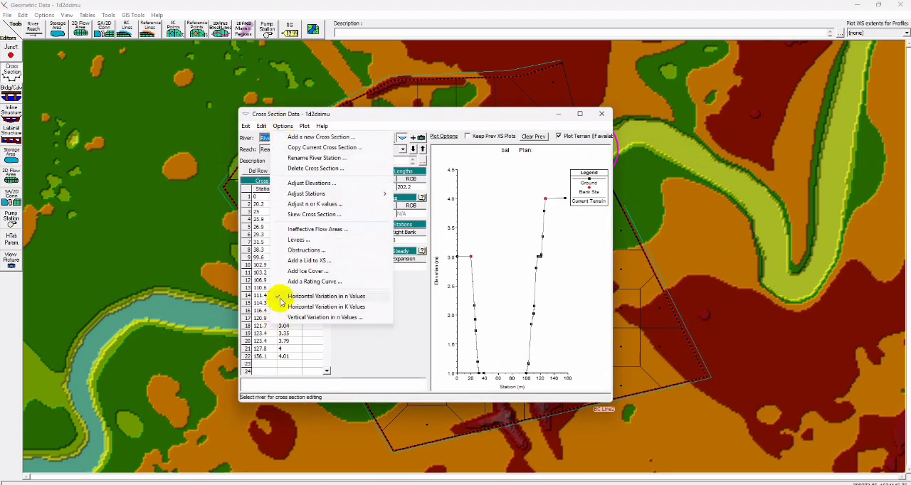
left_click(282, 297)
left_click(472, 283)
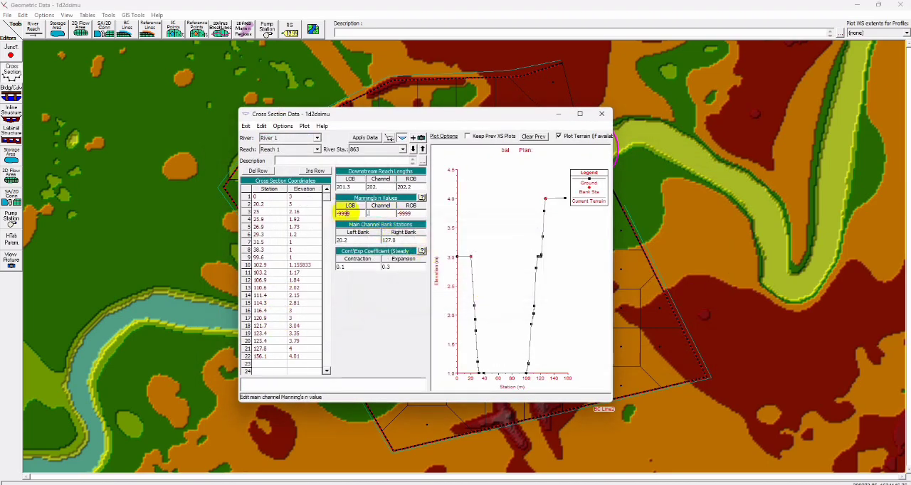
- Set Manning's n to .01 for the left overbank, channel and right overbank of river station 863
type(".01")
left_click(343, 213)
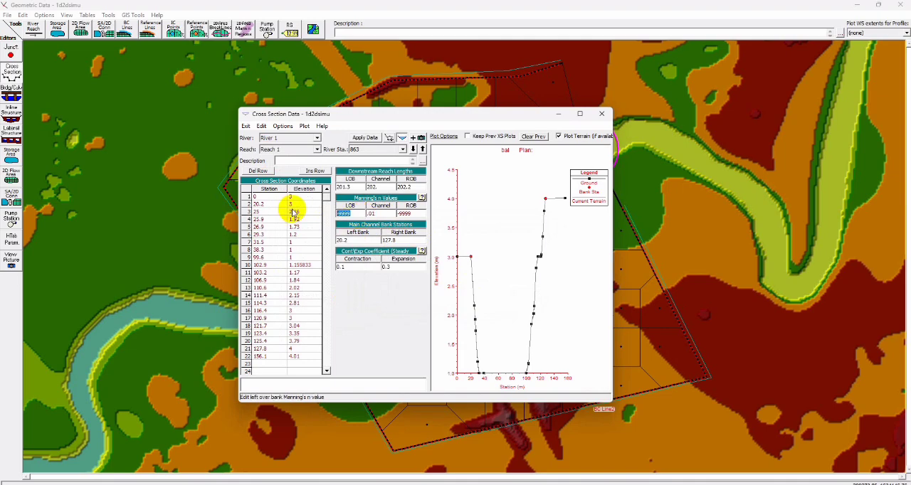
type(".01")
left_click_drag(411, 213, 342, 213)
type(".01")
left_click(280, 126)
left_click(384, 118)
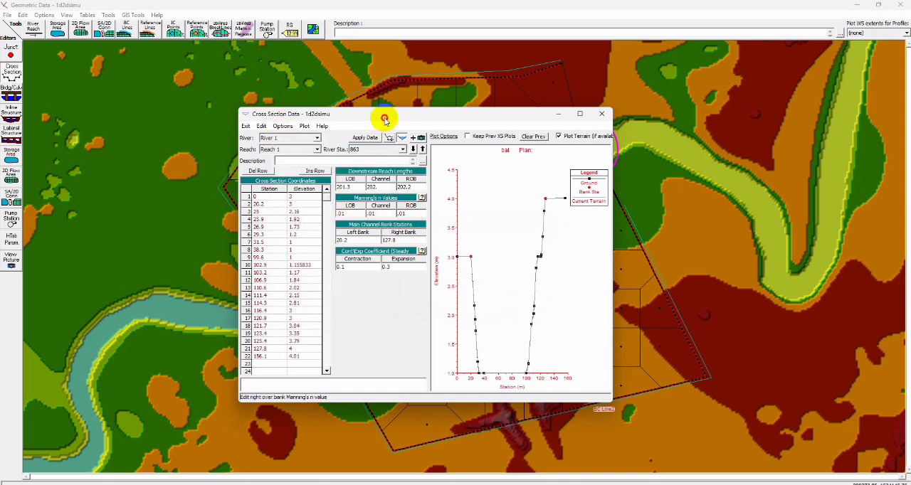
- Turn off horizontal n variation at river station 661 and set Manning's n to .01 for both overbanks and the channel
left_click(413, 149)
left_click(283, 126)
left_click(277, 298)
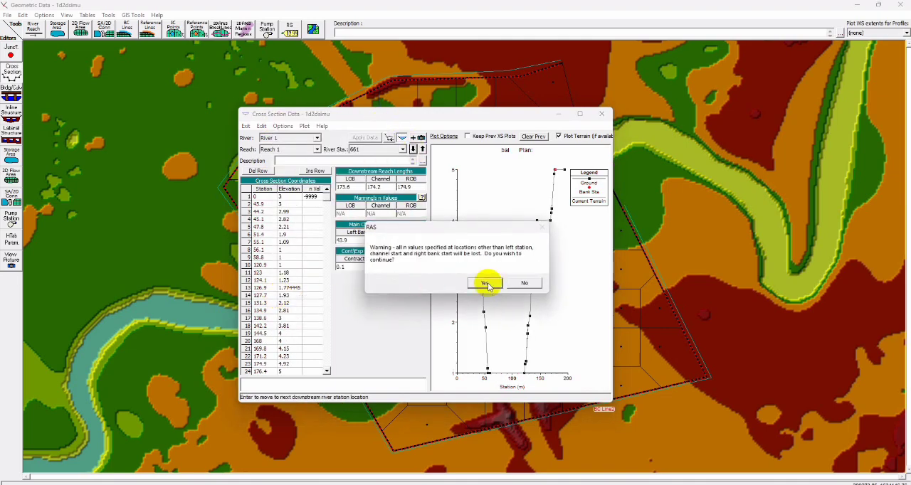
left_click(486, 284)
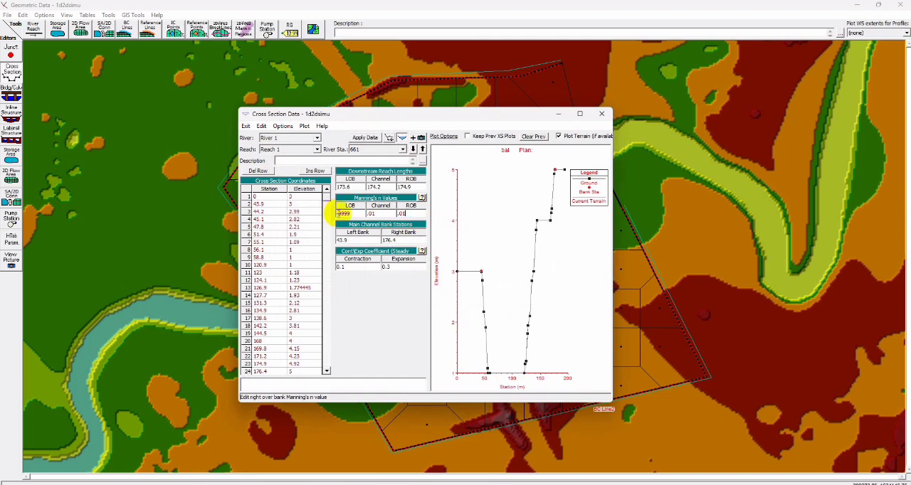
- Turn off horizontal n variation at river station 487 and set Manning's n to .01 for both overbanks and the channel
left_click(413, 148)
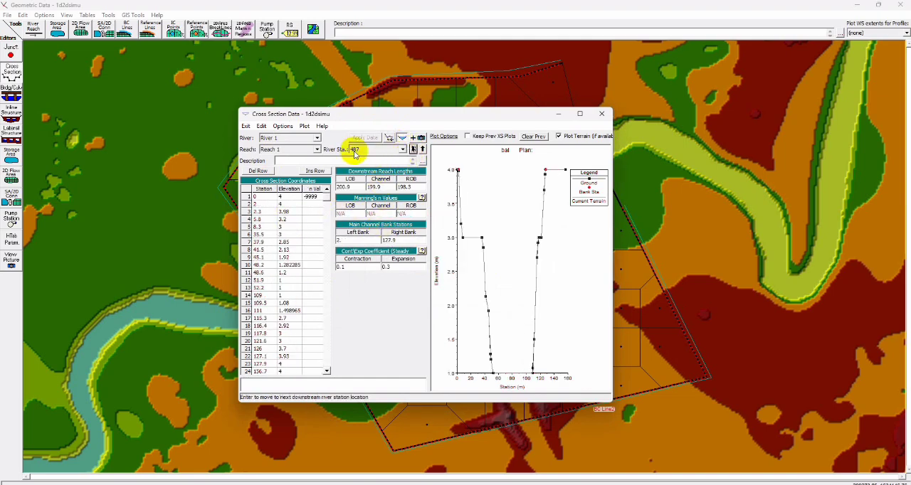
left_click(283, 126)
left_click(278, 298)
left_click(481, 283)
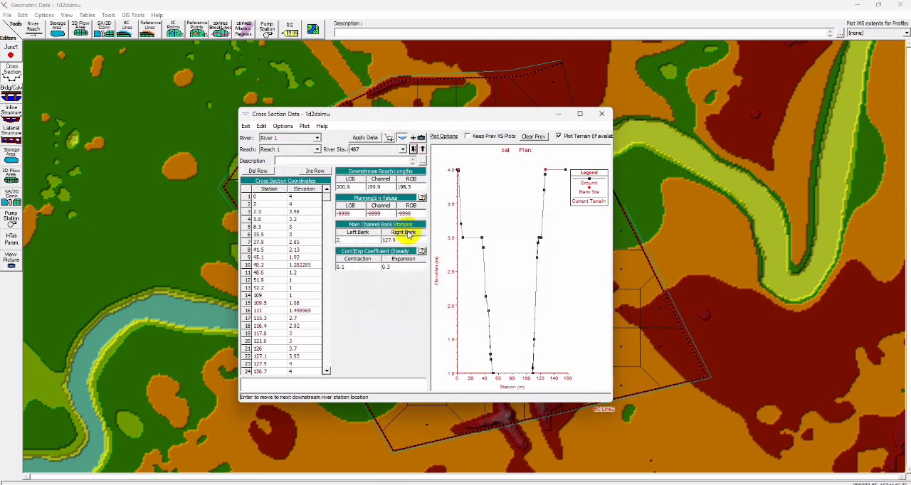
left_click_drag(409, 214, 379, 212)
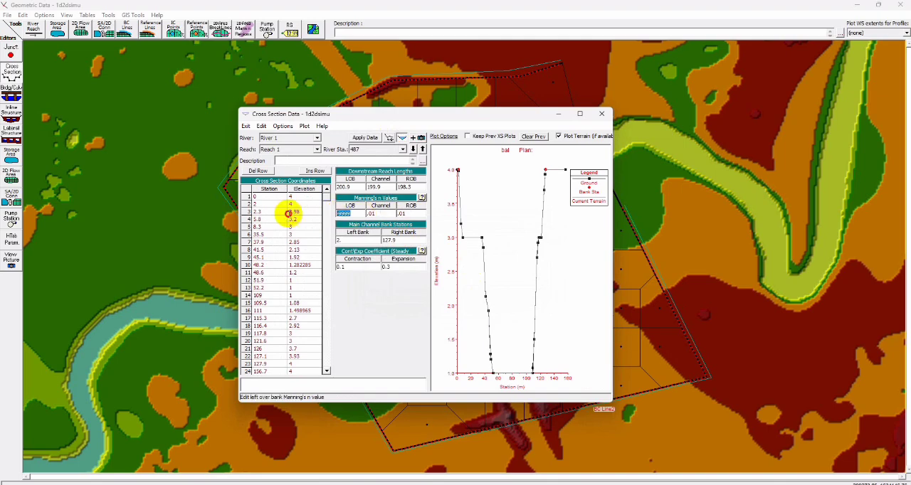
- Turn off horizontal n variation at river station 287 and set Manning's n to .01 for both overbanks and the channel
left_click(412, 149)
left_click(282, 126)
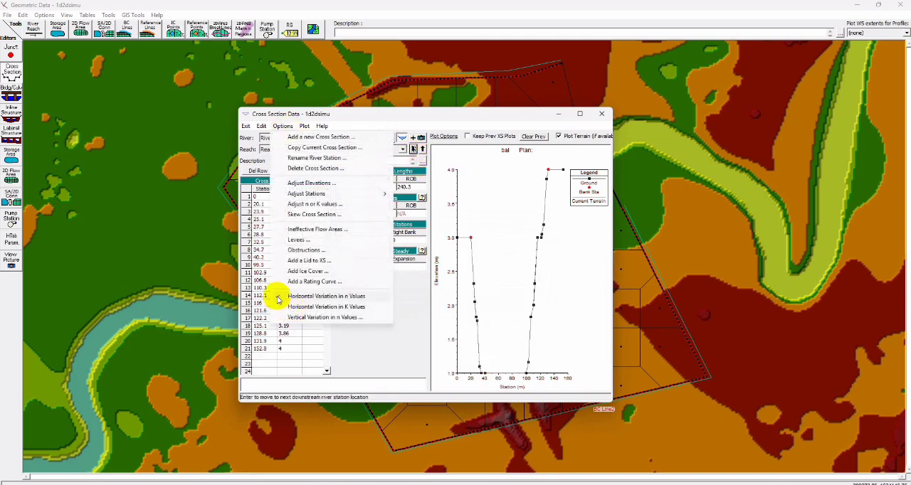
left_click(276, 298)
left_click(480, 283)
left_click(376, 213)
type(".01")
left_click_drag(417, 213, 277, 214)
type(".01.01")
- Turn off horizontal n variation at river station 47 and set Manning's n to .01 for both overbanks and the channel
left_click(413, 149)
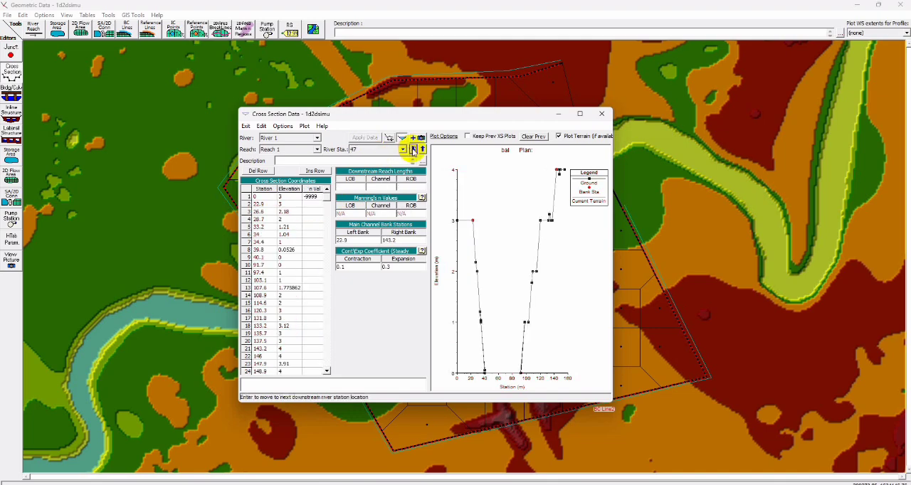
left_click(283, 126)
left_click(278, 298)
left_click(481, 281)
left_click(376, 213)
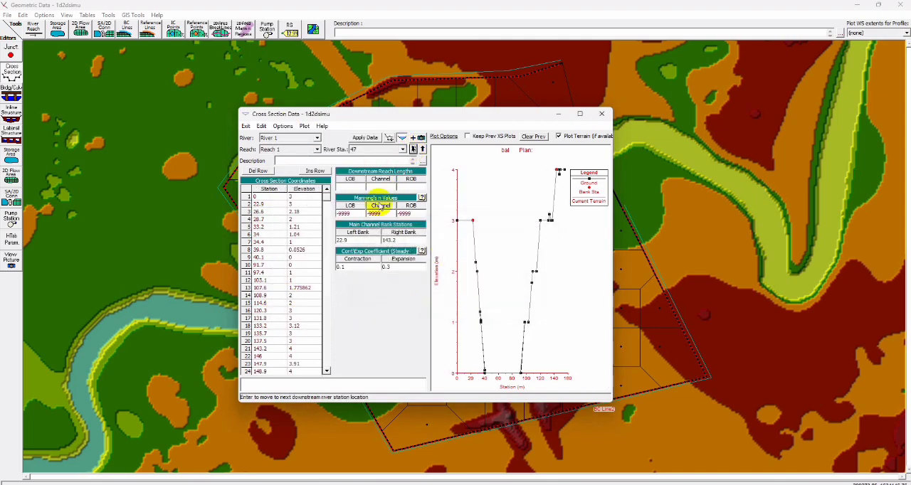
type(".01")
left_click(411, 213)
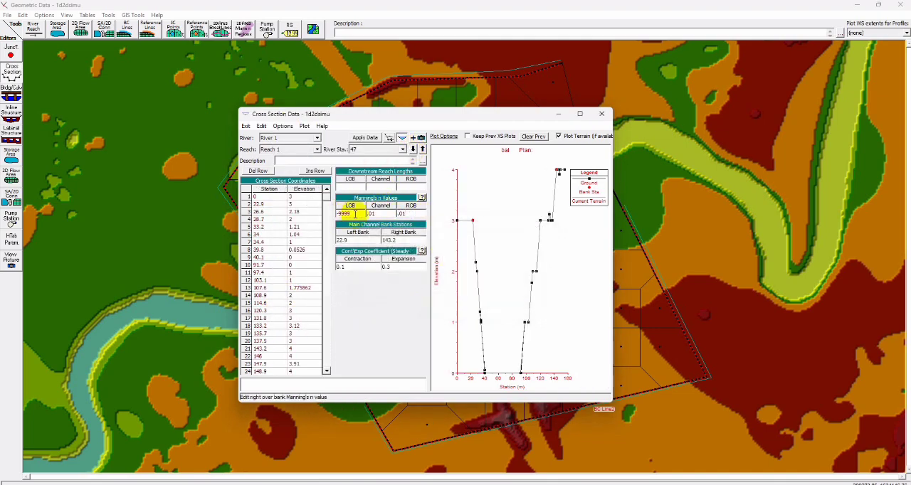
type(".01")
- Check the Manning's n values of the end cross sections, exit the cross section editor and save the geometry data
left_click(412, 149)
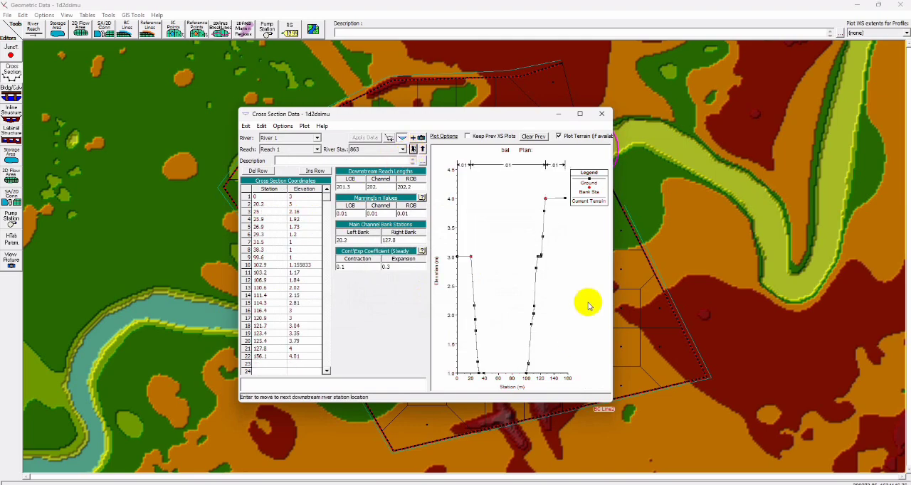
left_click(422, 149)
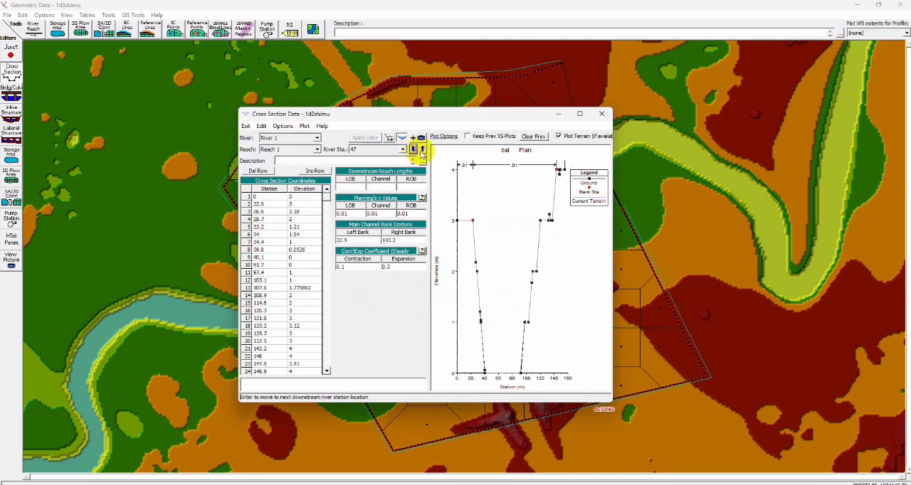
left_click(246, 126)
left_click(247, 136)
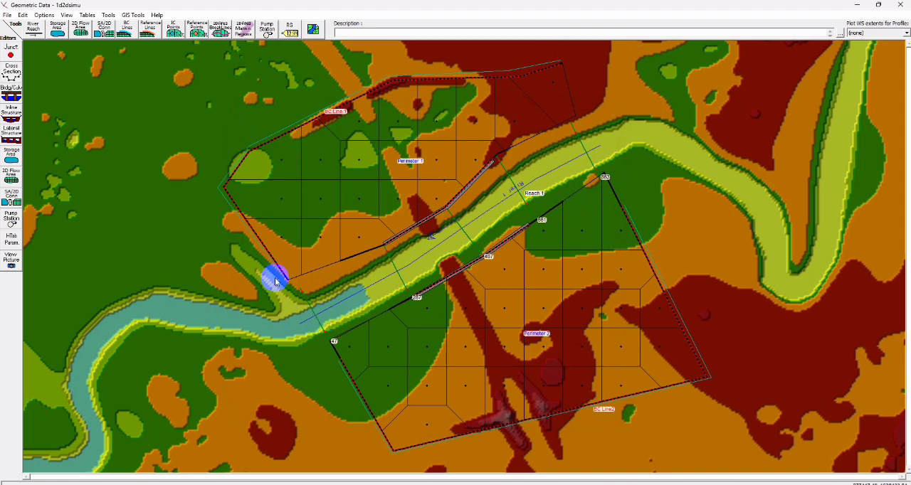
left_click(6, 14)
left_click(28, 33)
- Open the unsteady flow data editor from the main HEC-RAS window and create a new unsteady flow file titled 1d2dunstfd
mouse_move(519, 480)
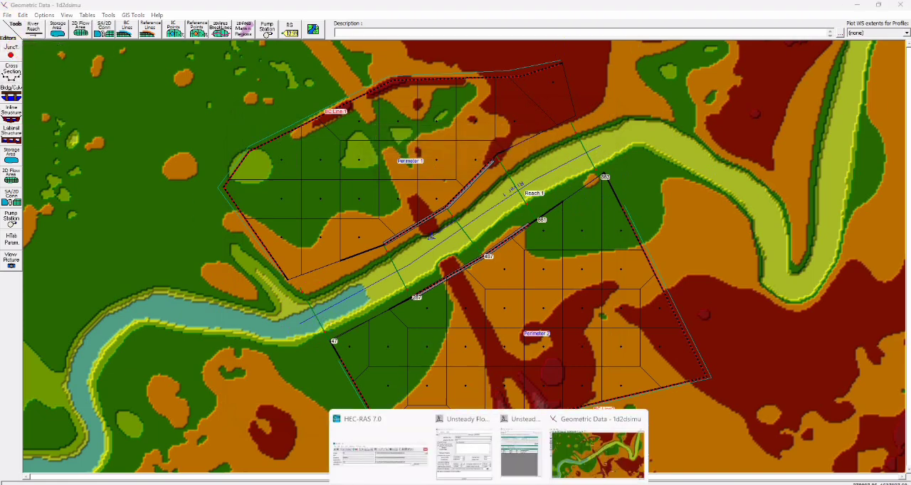
left_click(423, 444)
left_click(290, 85)
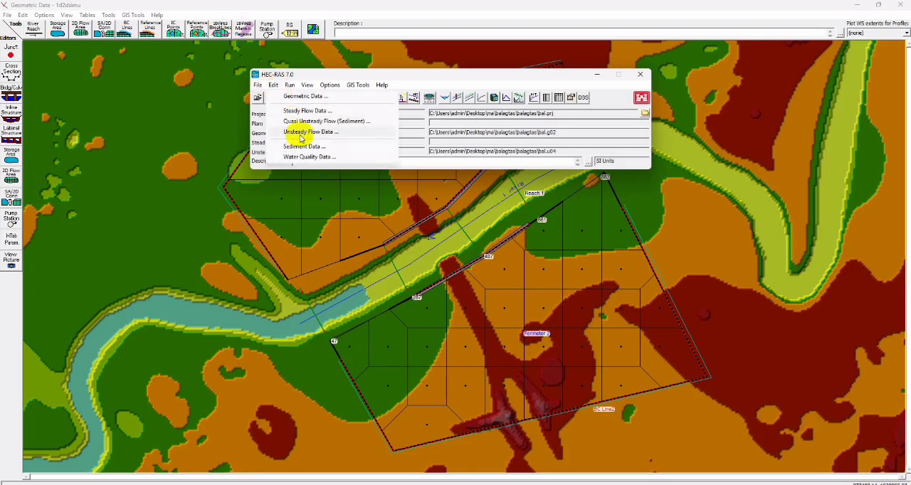
left_click(300, 132)
left_click(299, 94)
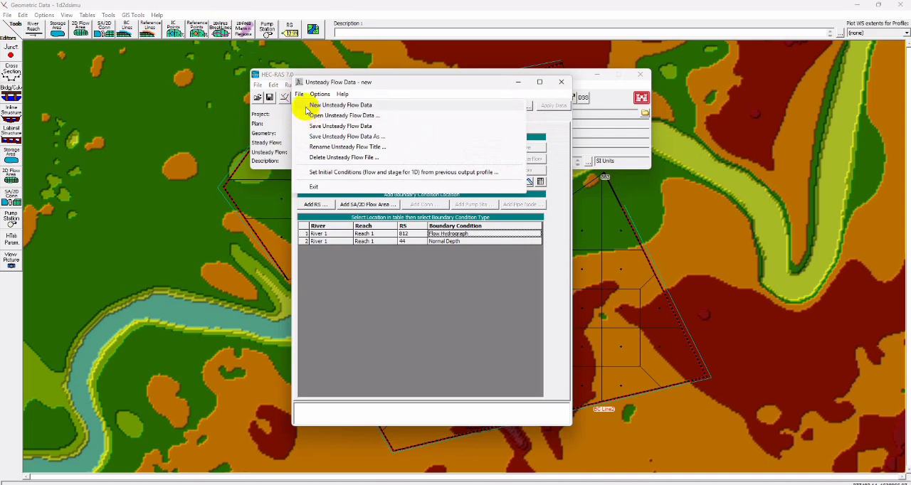
left_click(308, 107)
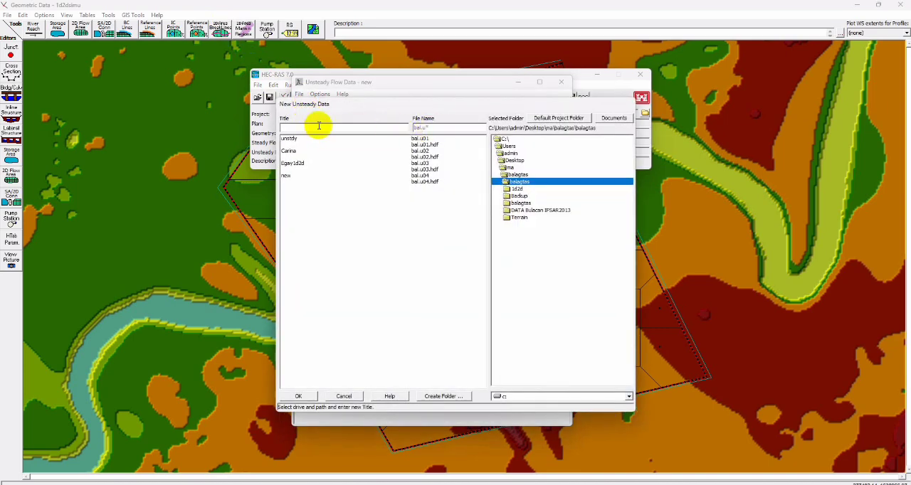
left_click(317, 128)
type("1d2dunstfd")
left_click(299, 396)
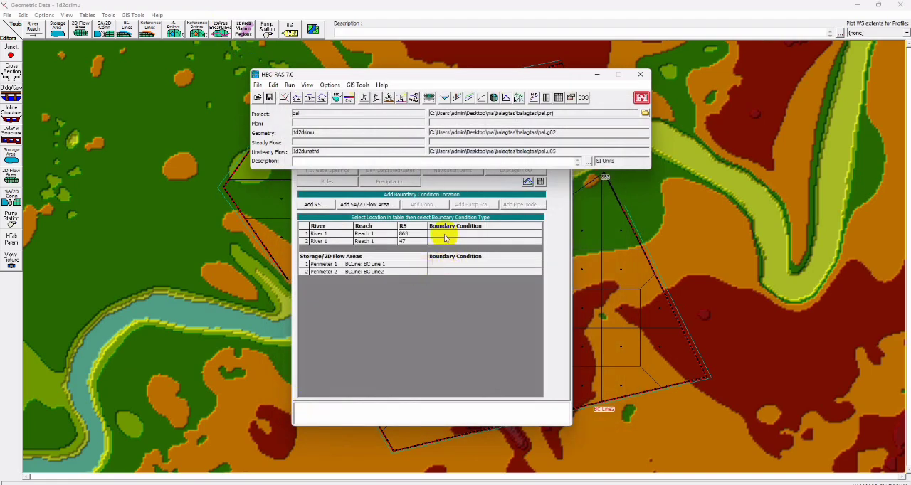
- Assign normal depth boundary conditions with a friction slope to BC Line 1 of Perimeter 1 and BC Line2 of Perimeter 2
left_click(400, 316)
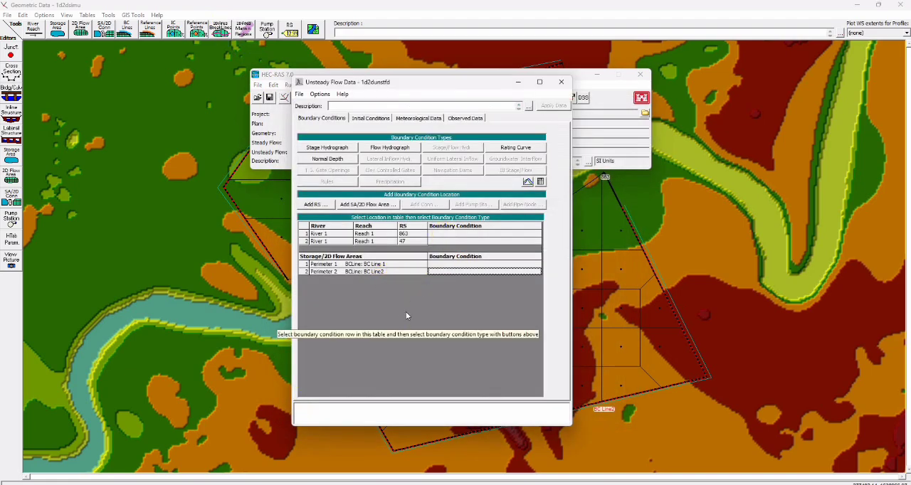
left_click(438, 264)
left_click(327, 158)
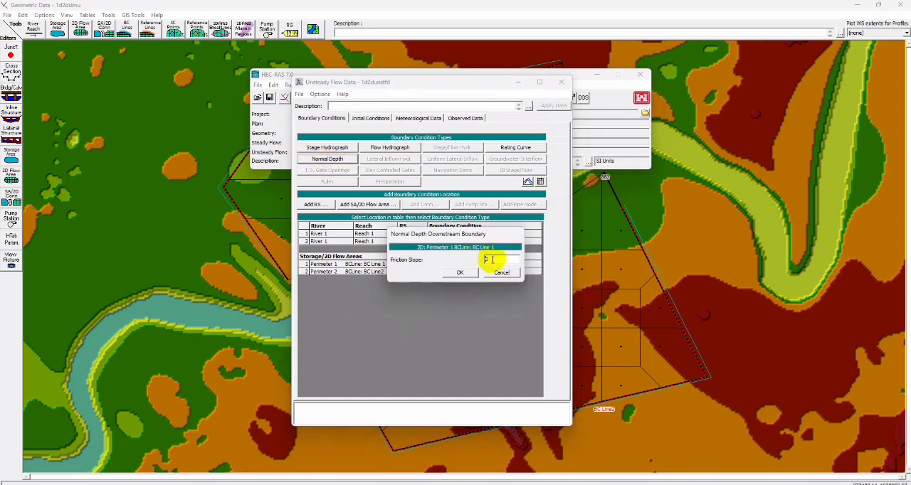
left_click(459, 272)
left_click(451, 270)
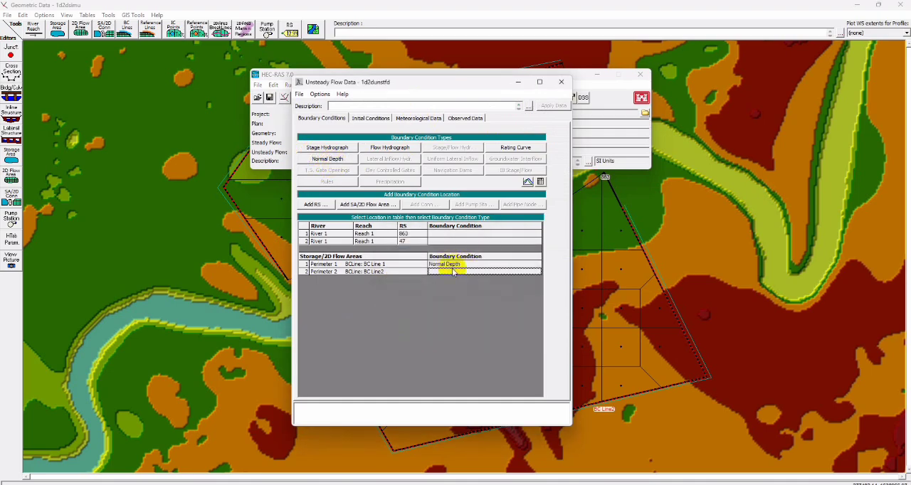
left_click(327, 159)
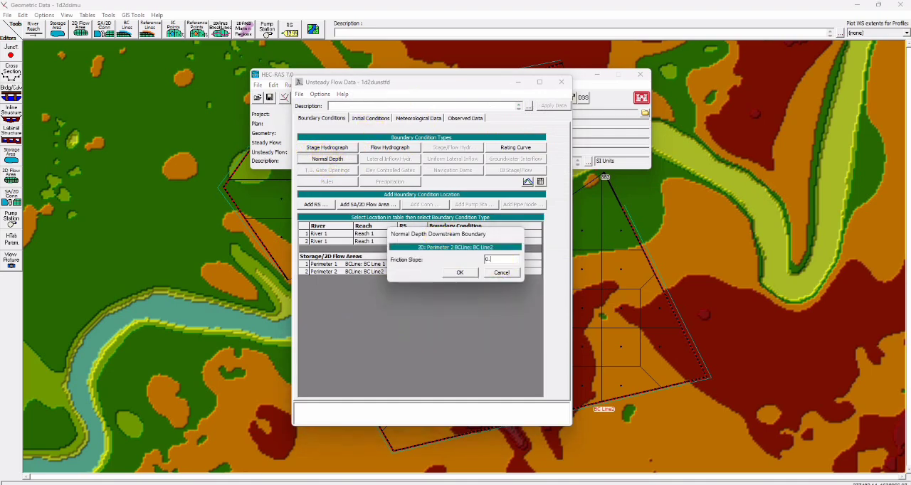
type("0.01")
left_click(460, 272)
- Assign a flow hydrograph to river station 863 with a 10 Minute interval and paste in the flow column copied from Workbook1
left_click(470, 234)
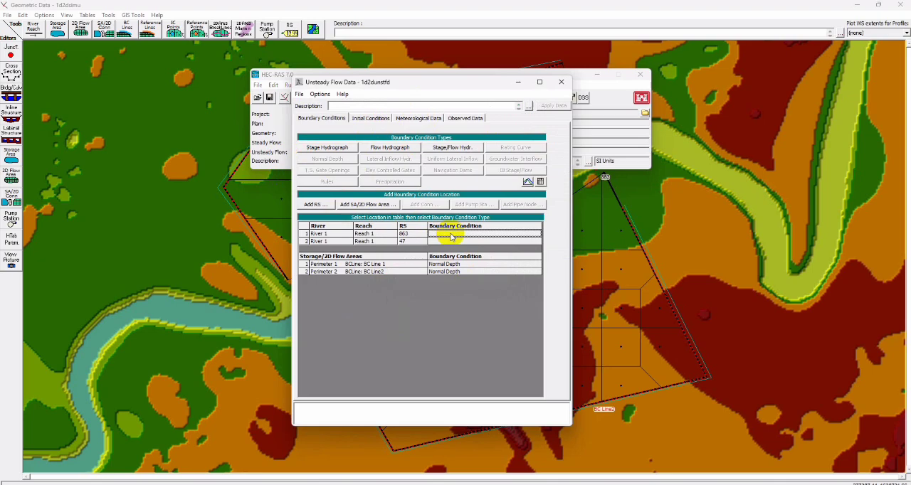
left_click(381, 149)
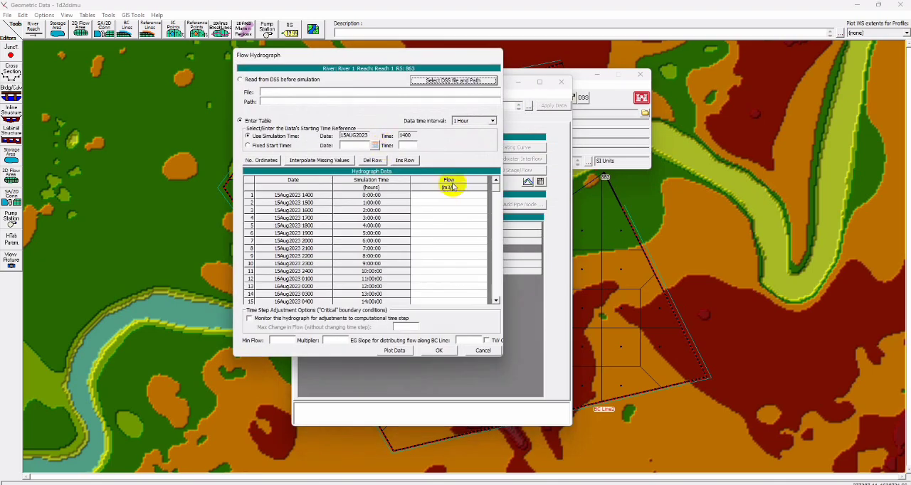
left_click(551, 482)
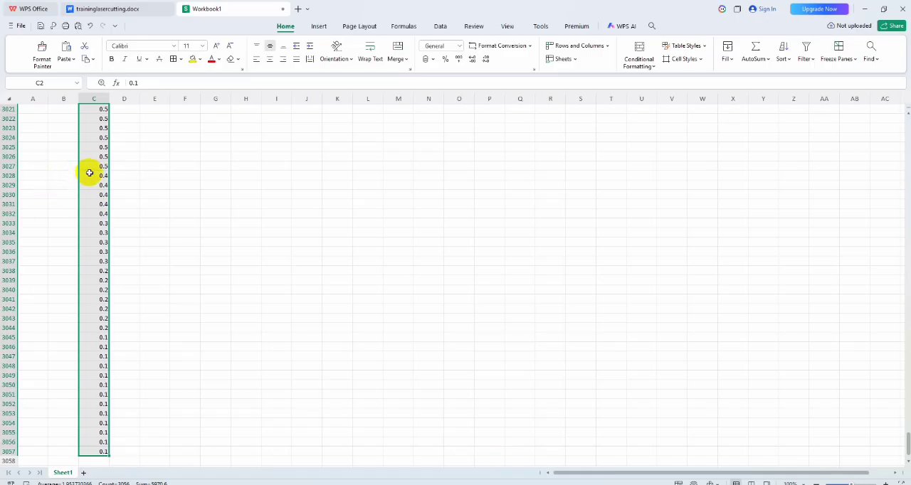
key("alt+Tab")
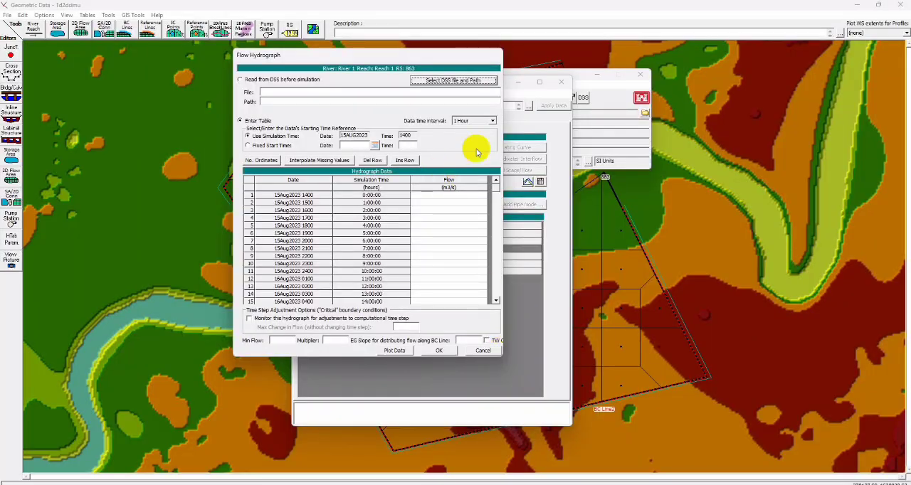
left_click(492, 121)
left_click(494, 151)
left_click(462, 172)
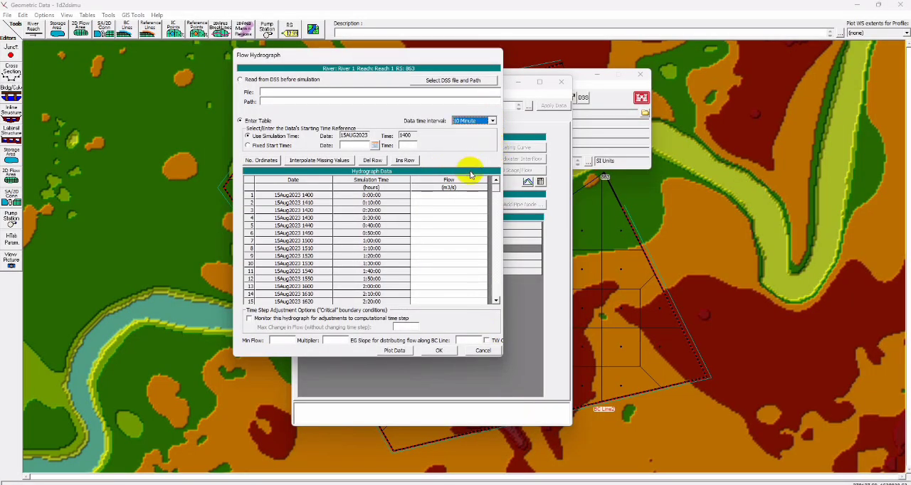
left_click(448, 195)
key("ctrl+v")
- Set the hydrograph's EG slope to .01, multiplier to 20 and fixed start time to 15Aug2023 1400, and accept it
type(".0")
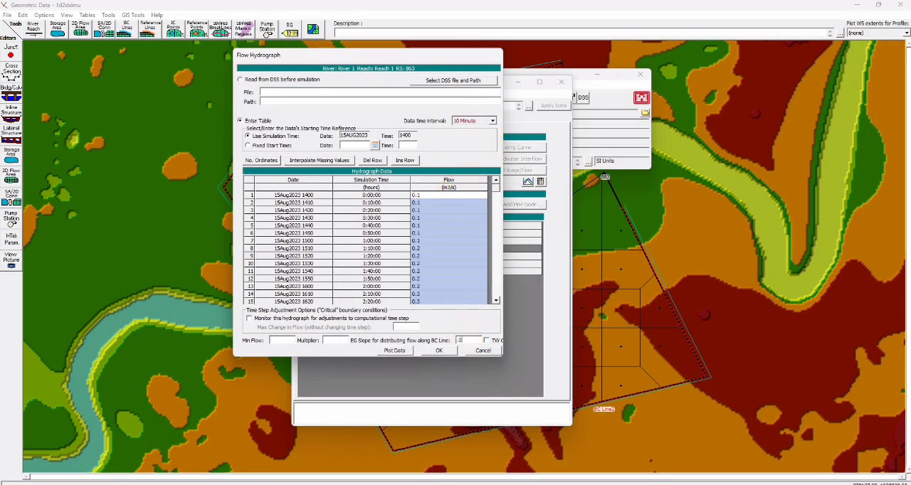
type("1")
left_click(336, 342)
type("20")
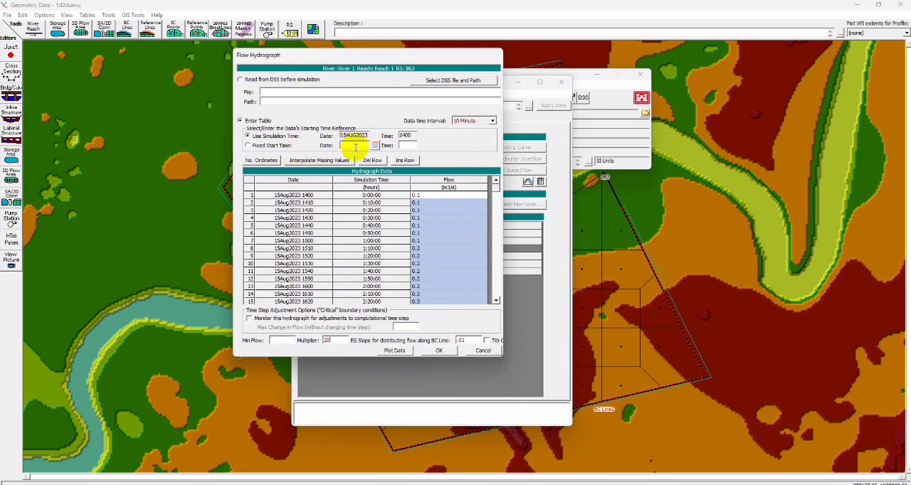
left_click(274, 145)
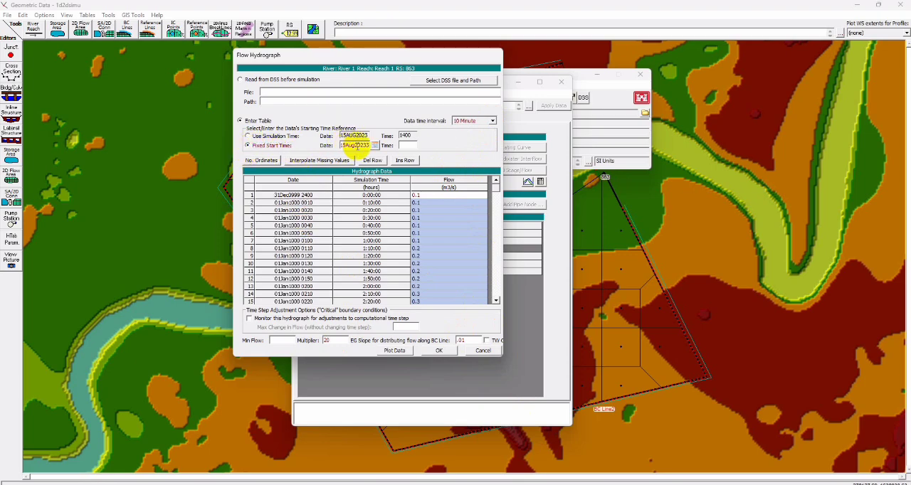
left_click(403, 145)
type("1400")
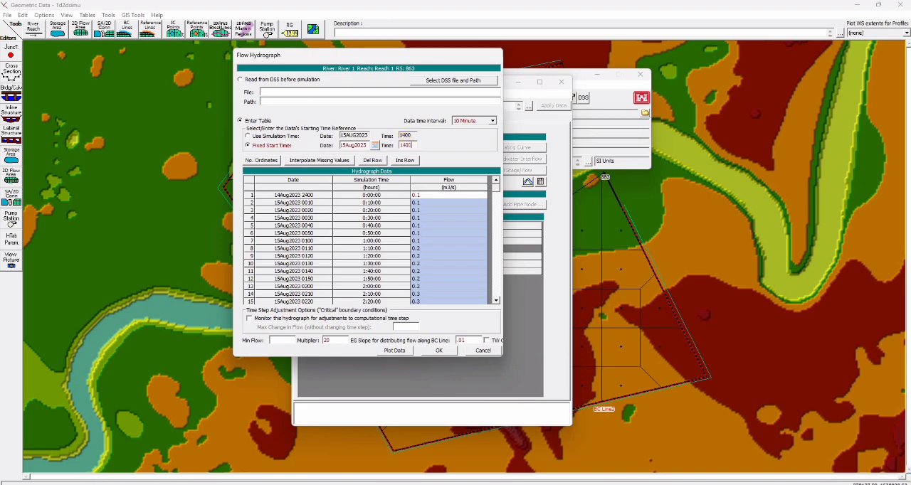
left_click(442, 348)
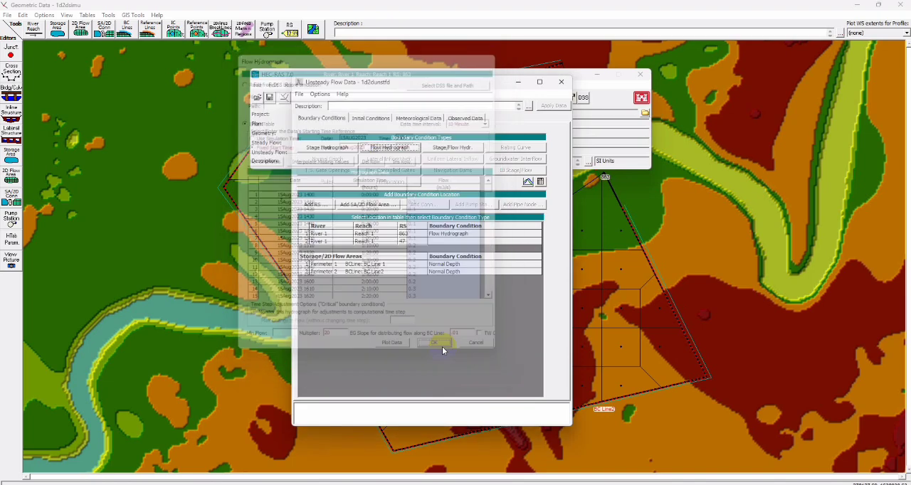
- Assign a normal depth boundary with a friction slope to river station 47, then save and close the unsteady flow data
left_click(439, 241)
left_click(323, 159)
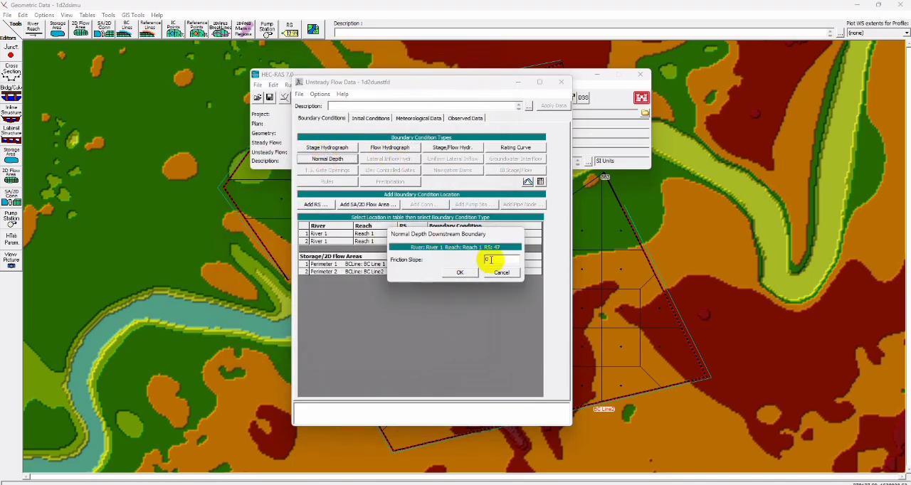
left_click(462, 272)
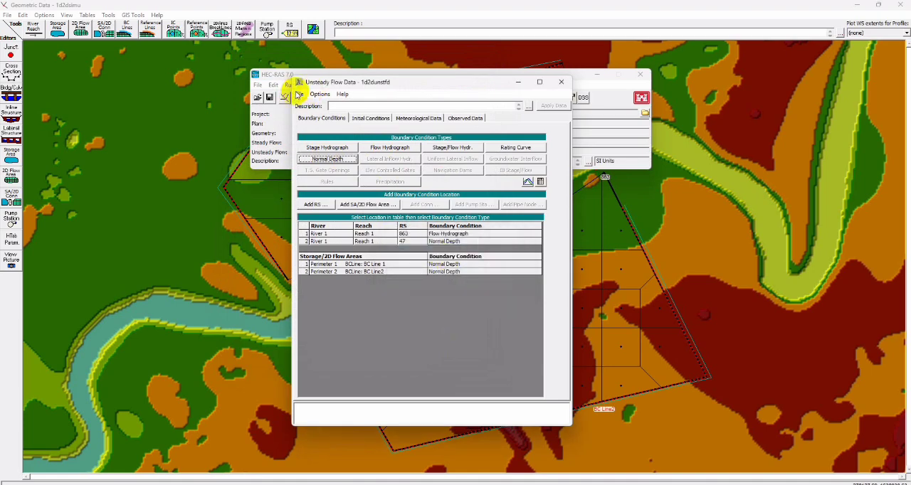
left_click(300, 94)
left_click(317, 122)
left_click(284, 75)
left_click(567, 280)
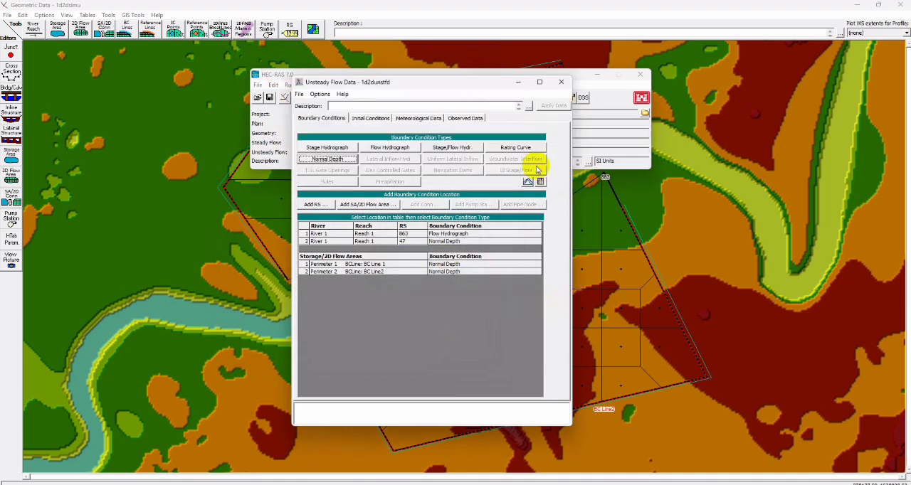
left_click(560, 84)
- Open the unsteady flow analysis and save the plan as 1d2dsimulation, using 1d2dsimulation as its short identifier
left_click(290, 85)
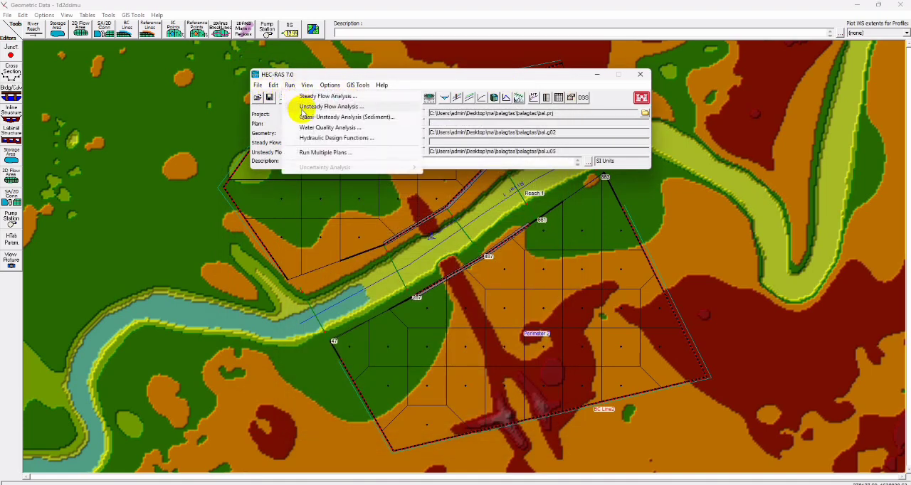
left_click(314, 108)
left_click(365, 101)
left_click(386, 134)
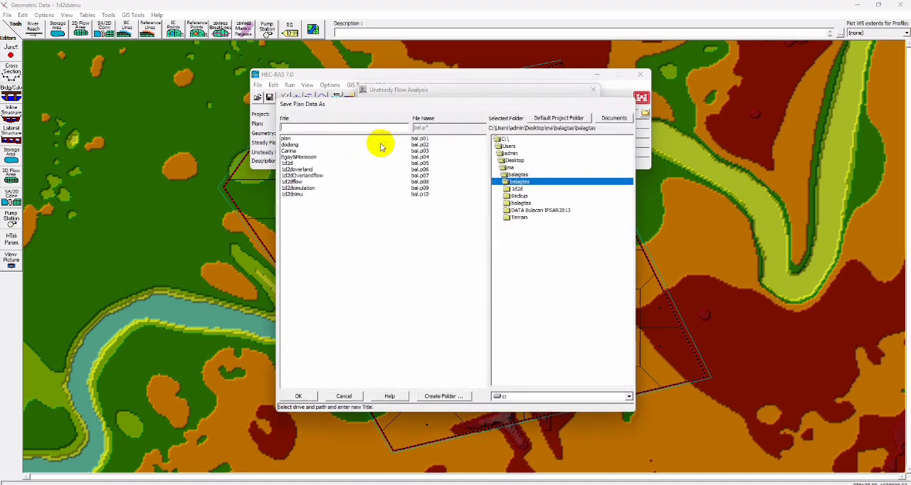
left_click(302, 128)
type("1d2d")
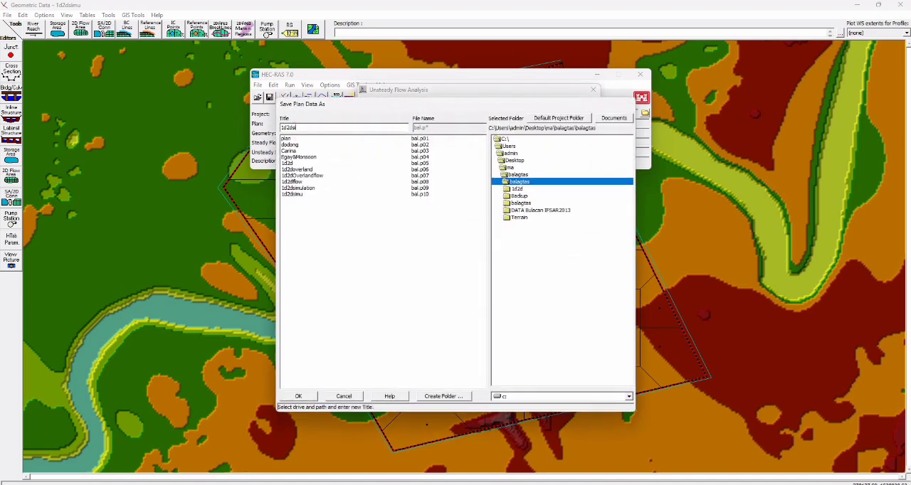
type("simulation")
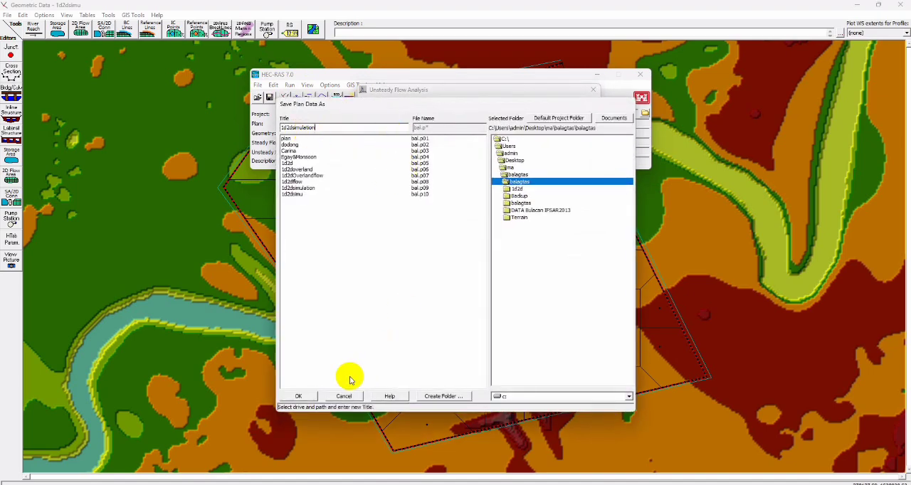
left_click(299, 397)
left_click(487, 284)
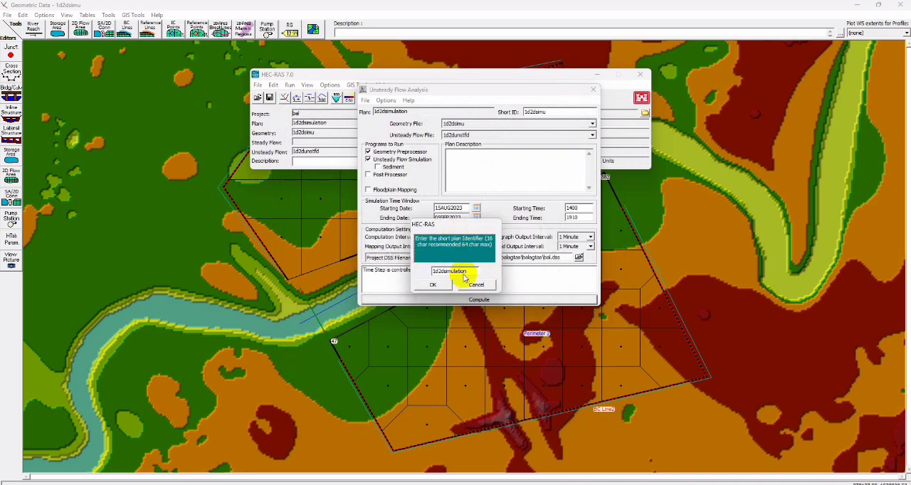
key("Return")
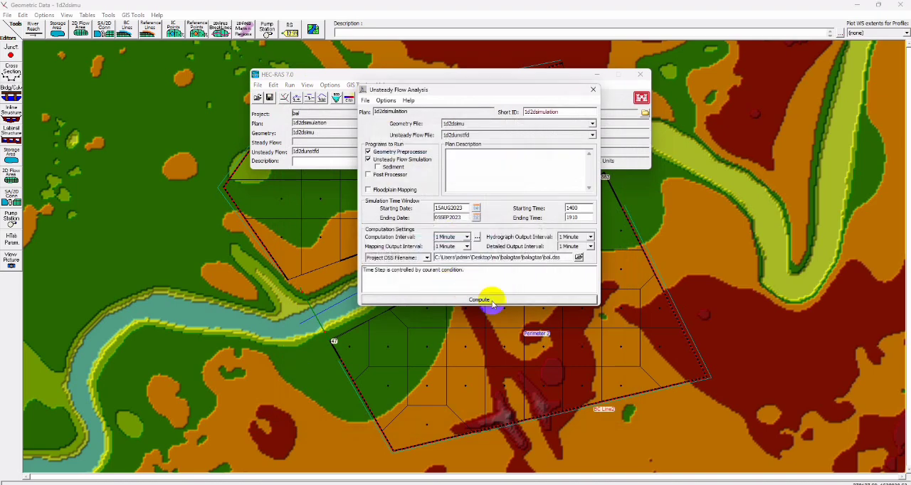
- Compute the 1d2dsimulation plan and close the finished computation window
left_click(479, 300)
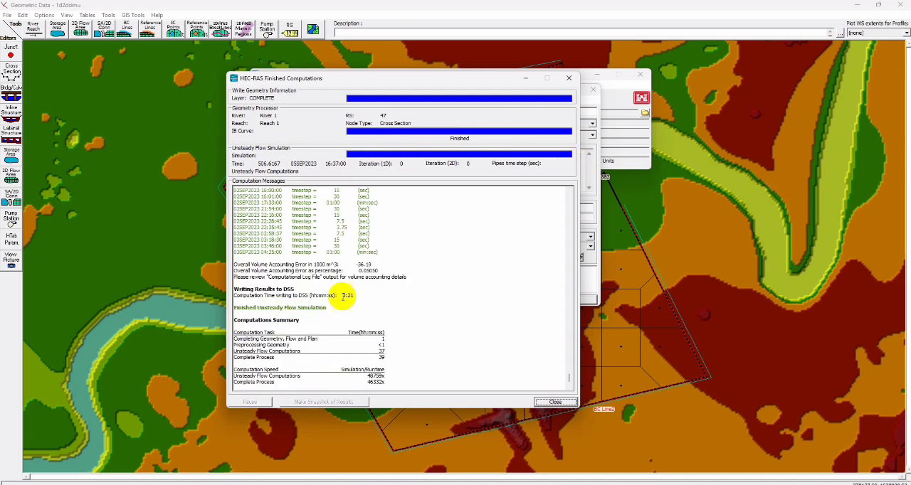
left_click(567, 402)
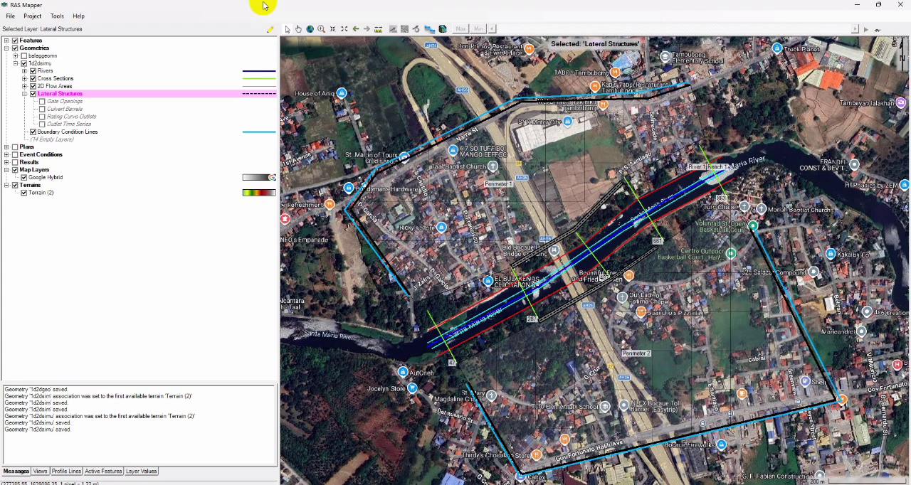
- Switch to RAS Mapper, collapse the geometries and display the maximum depth layer of the 1d2dsimulation results
left_click(6, 47)
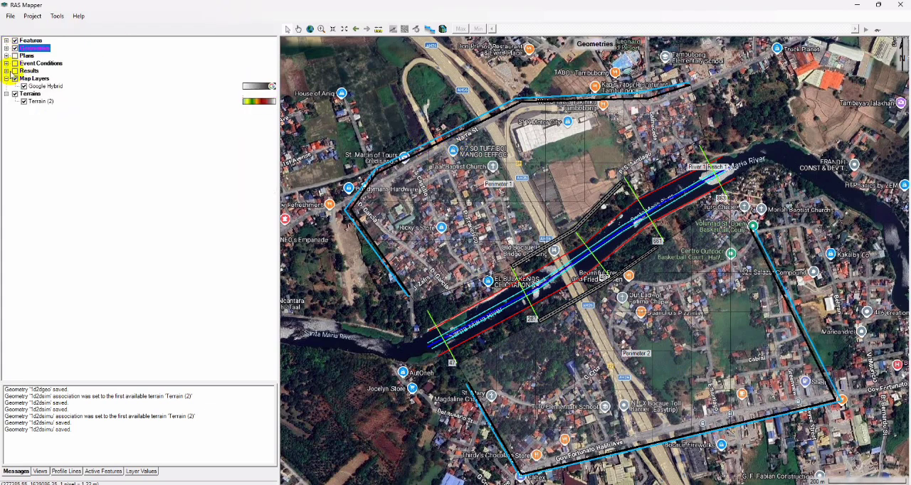
left_click(6, 71)
left_click(15, 101)
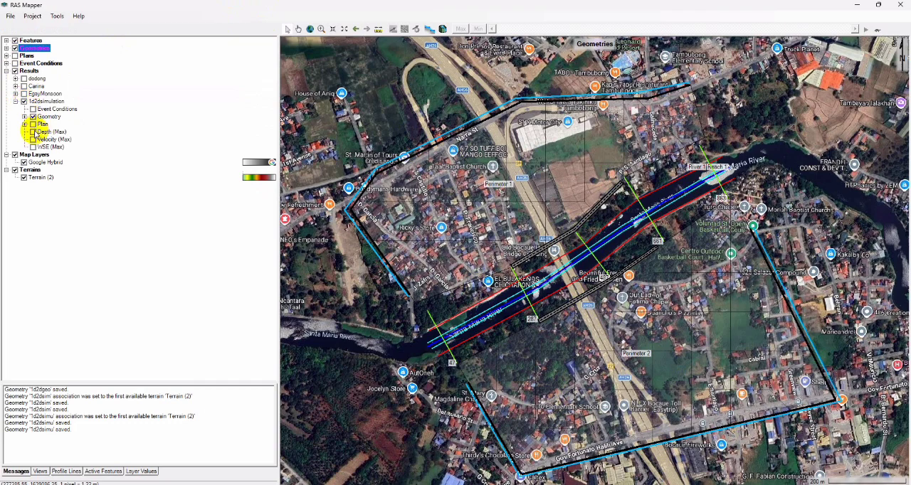
left_click(33, 132)
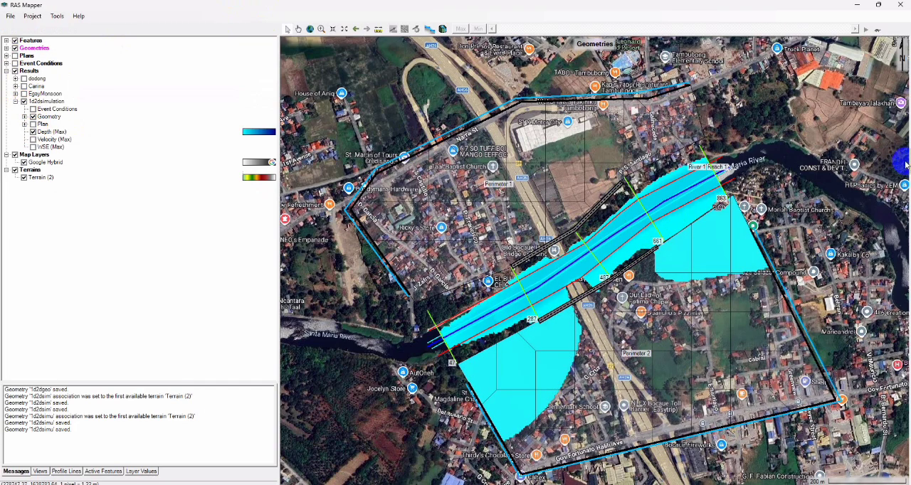
- Hide the 1d2dsimulation results geometry and all model geometries so only the depth layer overlays the map
left_click(55, 133)
left_click(28, 48)
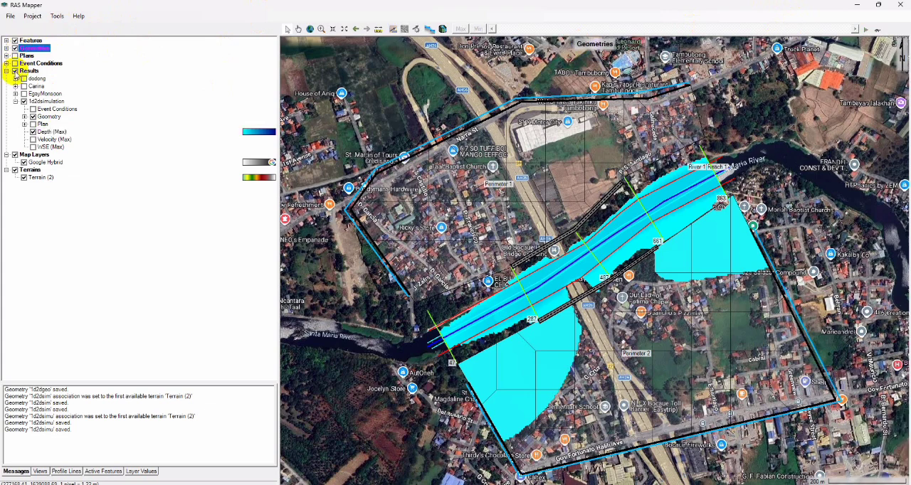
left_click(34, 117)
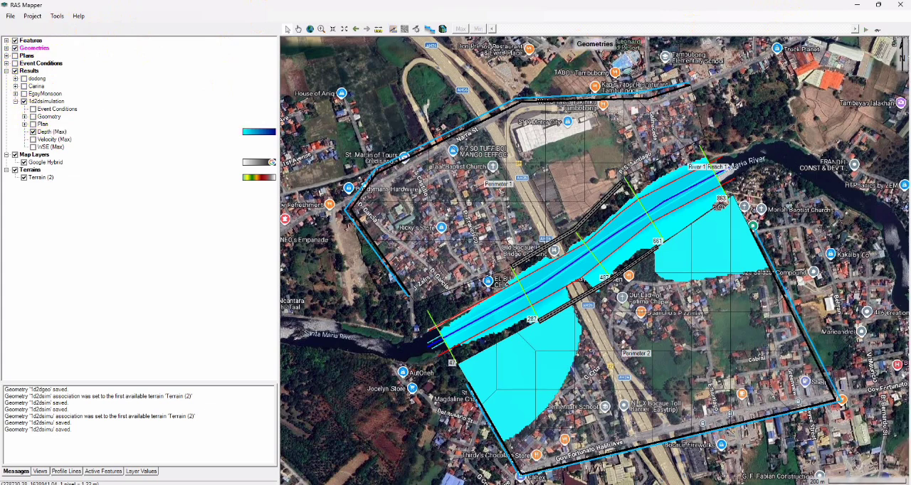
left_click(15, 49)
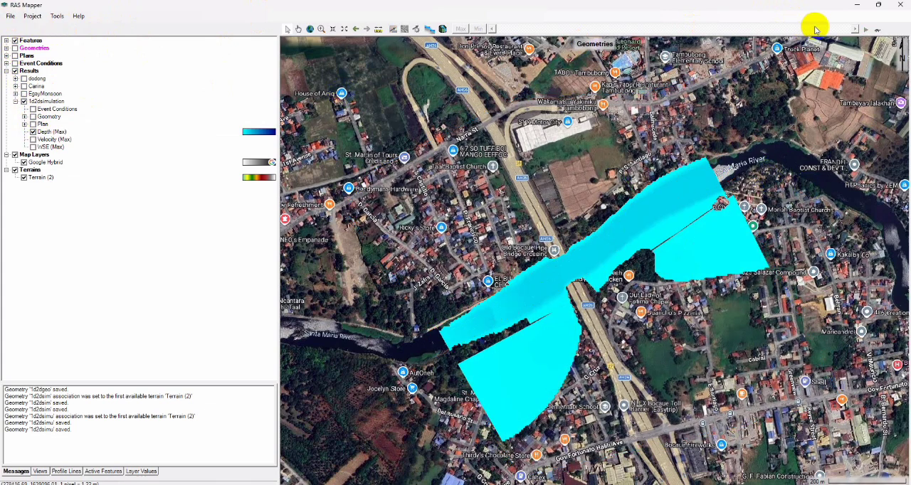
- Play the 1d2dsimulation depth animation from 01SEP2023 11:41:00, pause it and show the model geometries again
left_click(50, 132)
left_click(778, 30)
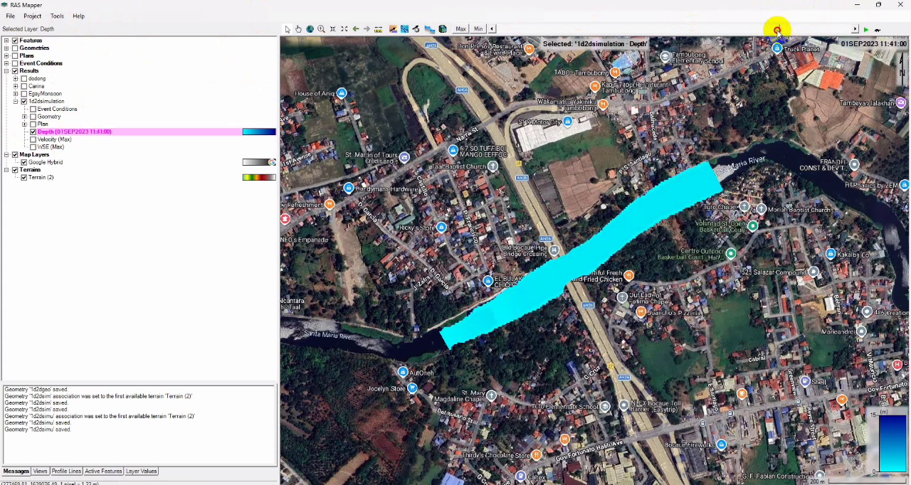
left_click(866, 29)
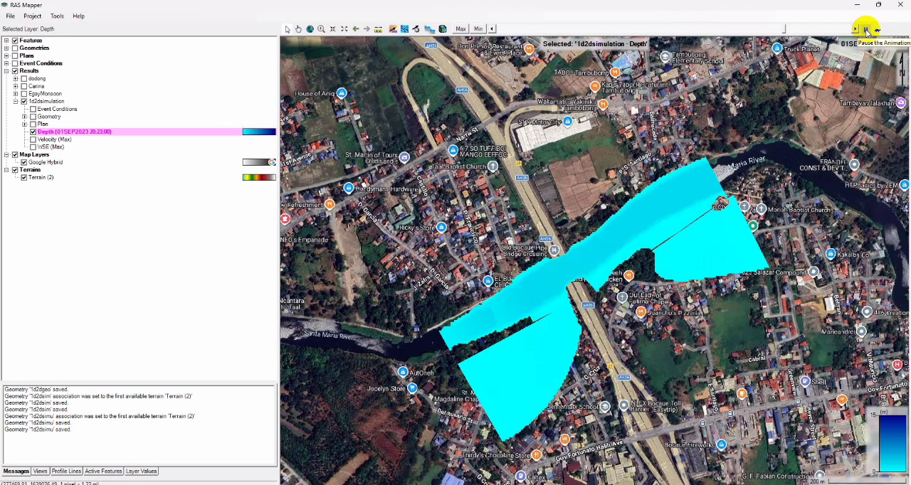
left_click(867, 31)
left_click(15, 48)
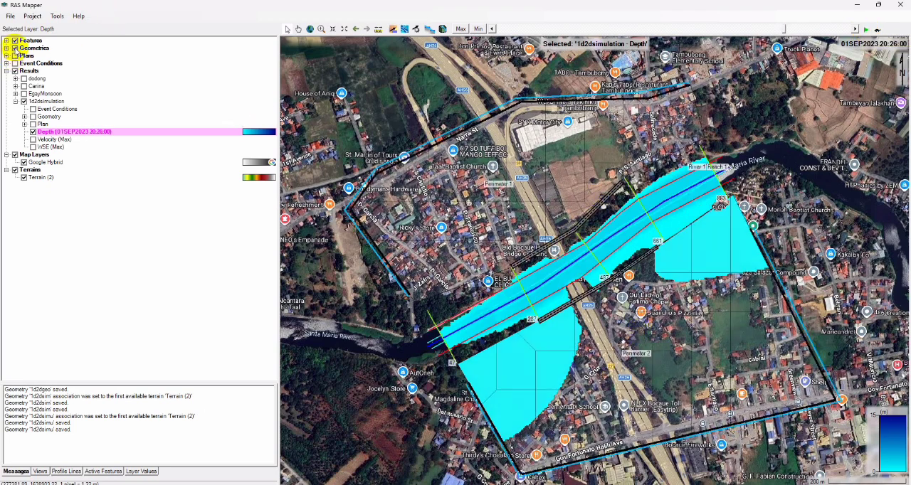